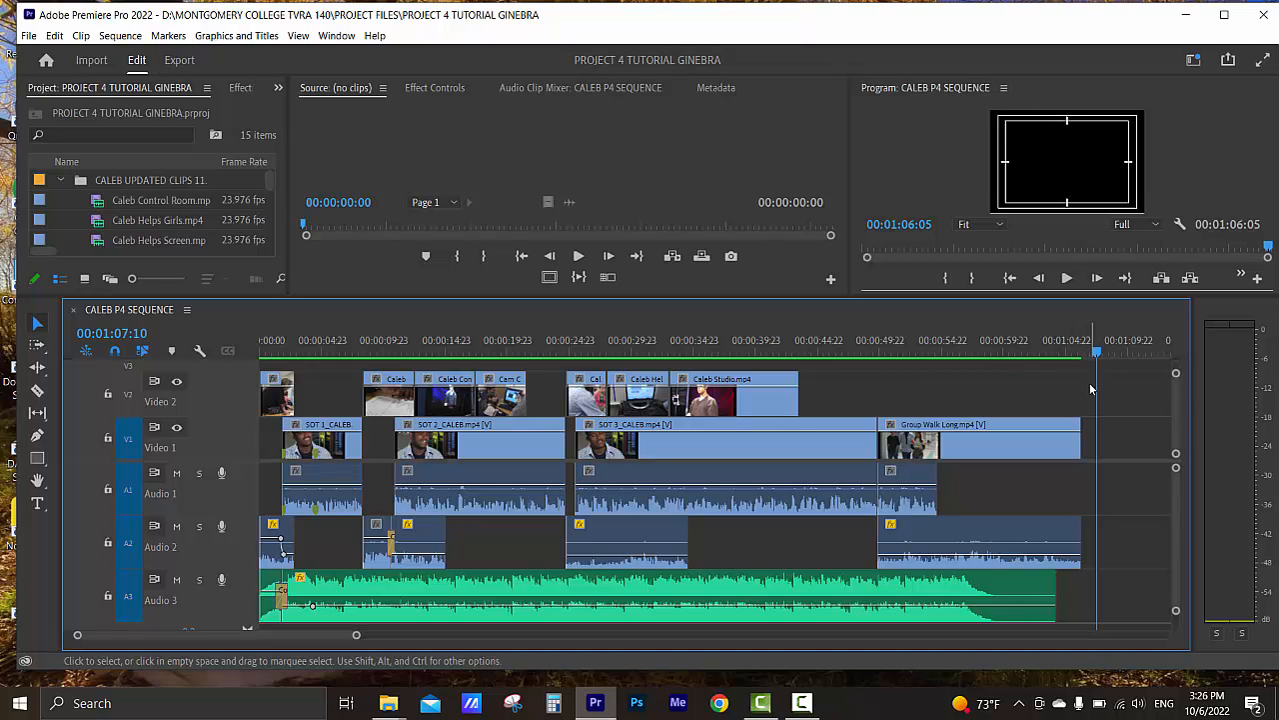
- Check the end of the sequence in the timeline and return the playhead to the start
left_click_drag(1097, 350, 258, 348)
left_click(1059, 350)
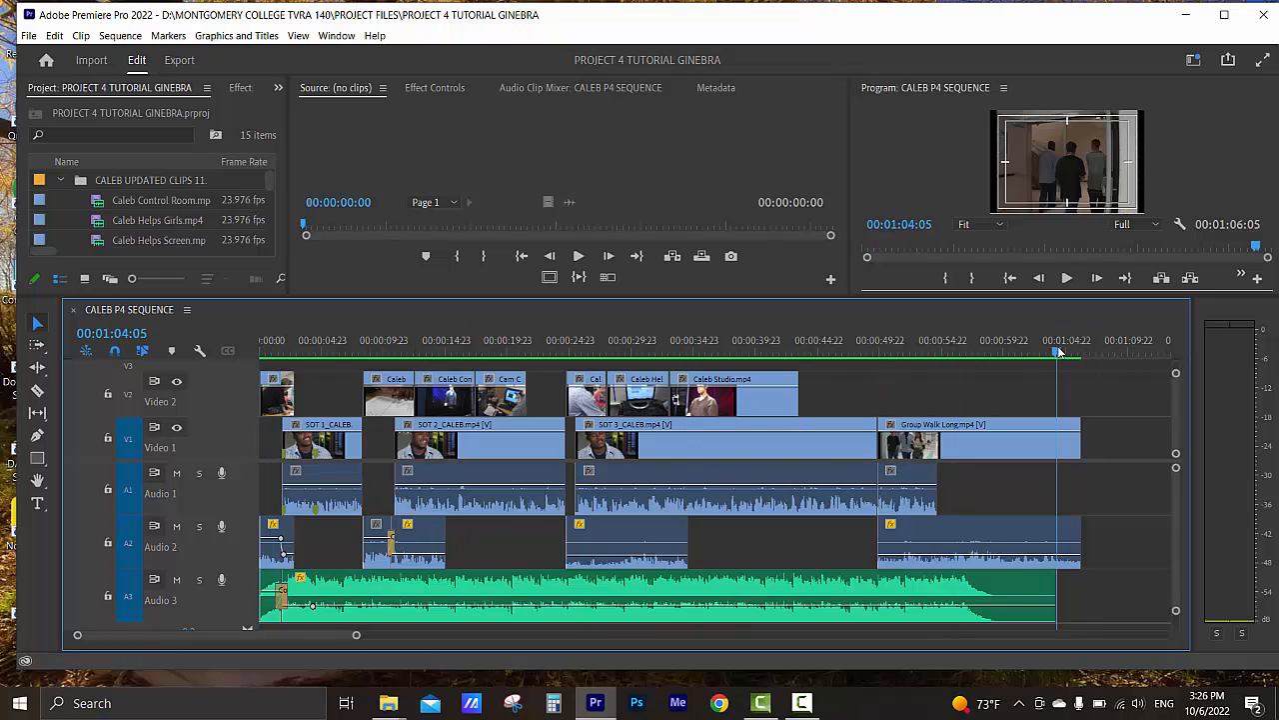
key("minus")
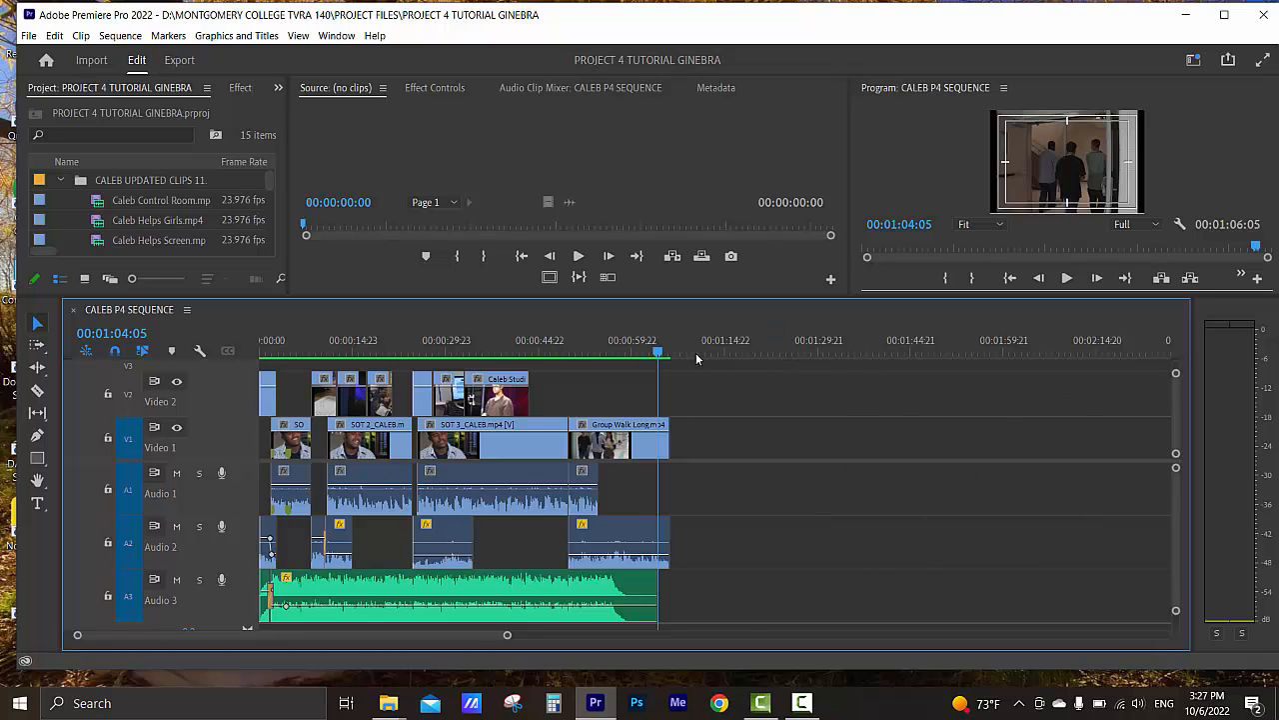
mouse_move(698, 358)
left_mouse_down()
mouse_move(753, 360)
mouse_move(708, 372)
left_mouse_up()
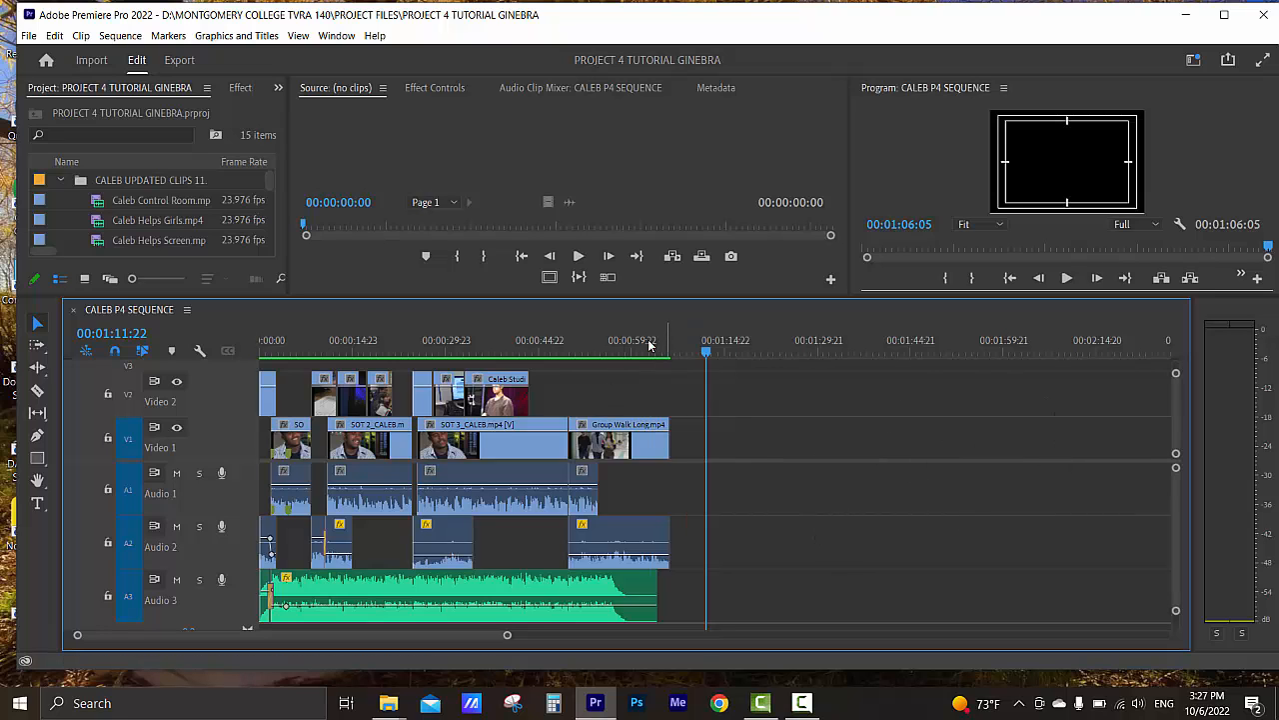
key("Home")
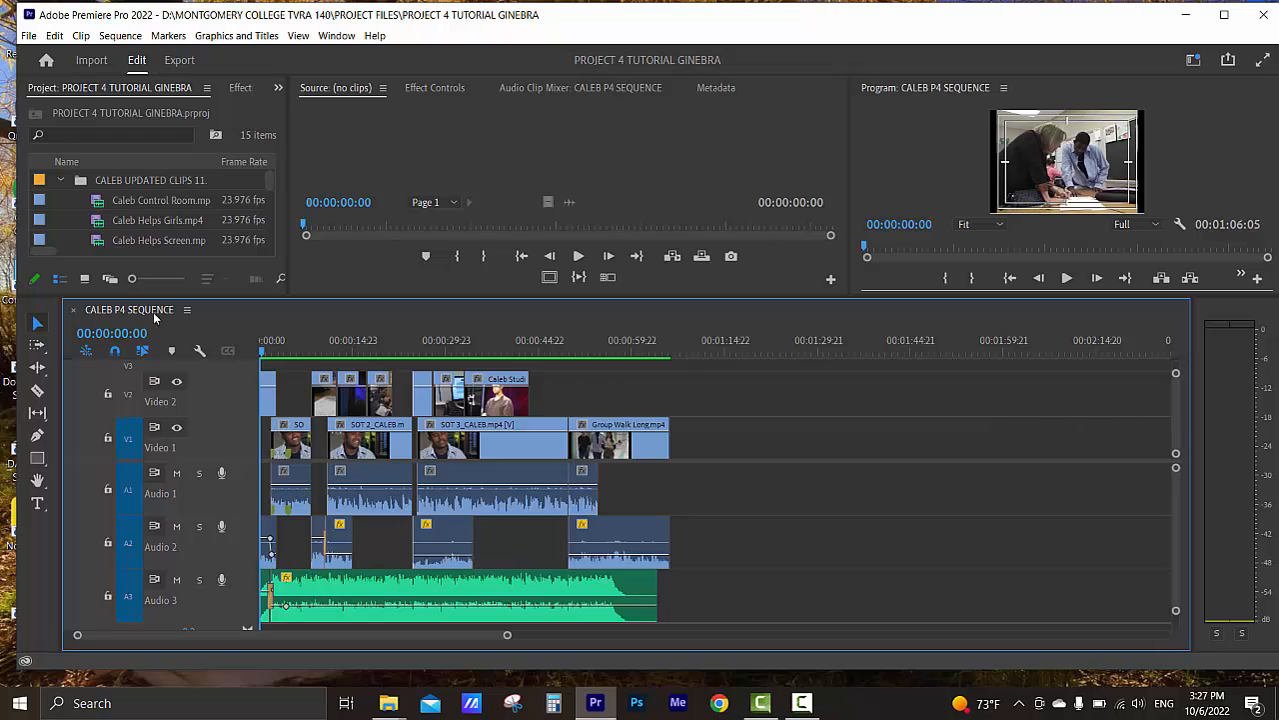
- Open the media export settings for CALEB P4 SEQUENCE
left_click(29, 36)
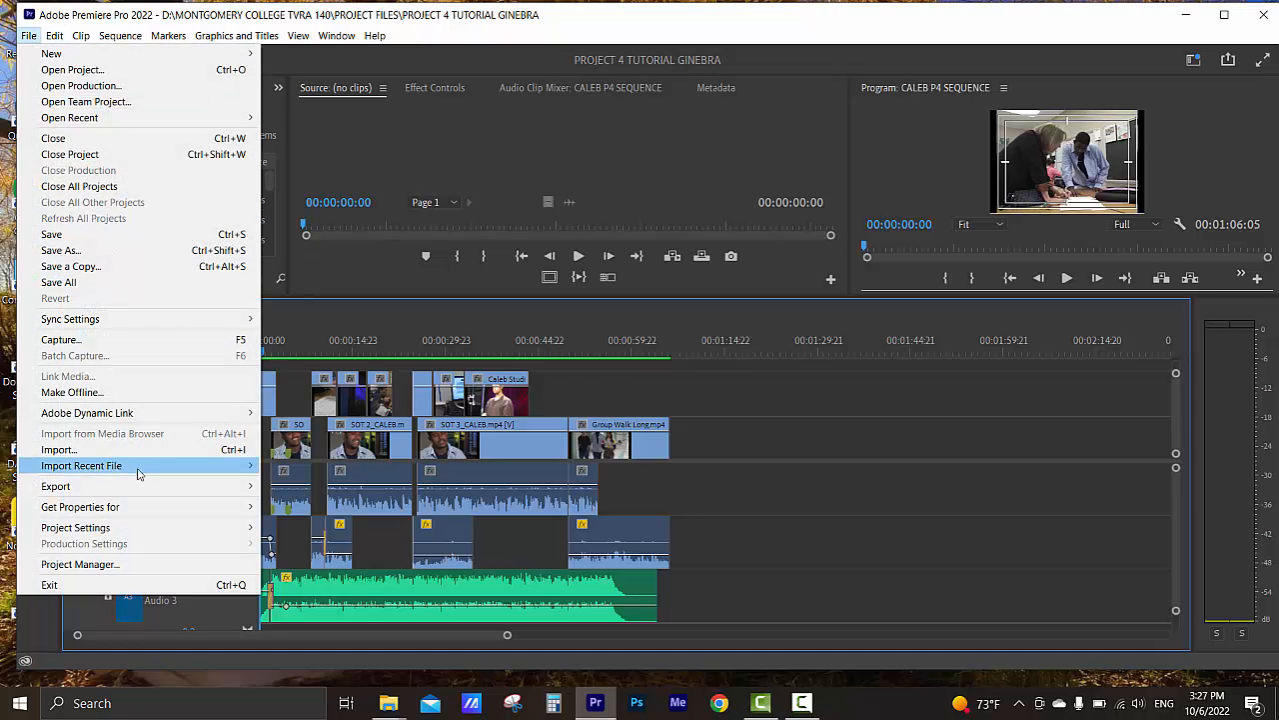
mouse_move(160, 496)
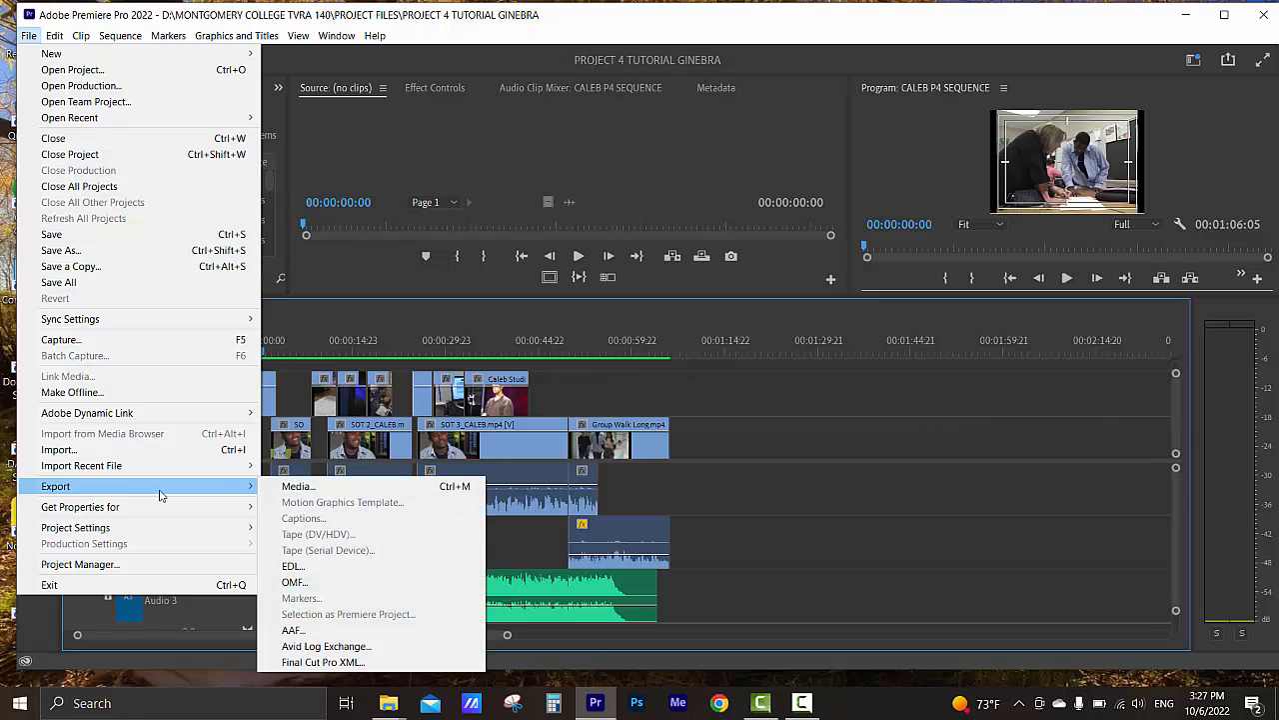
left_click(377, 493)
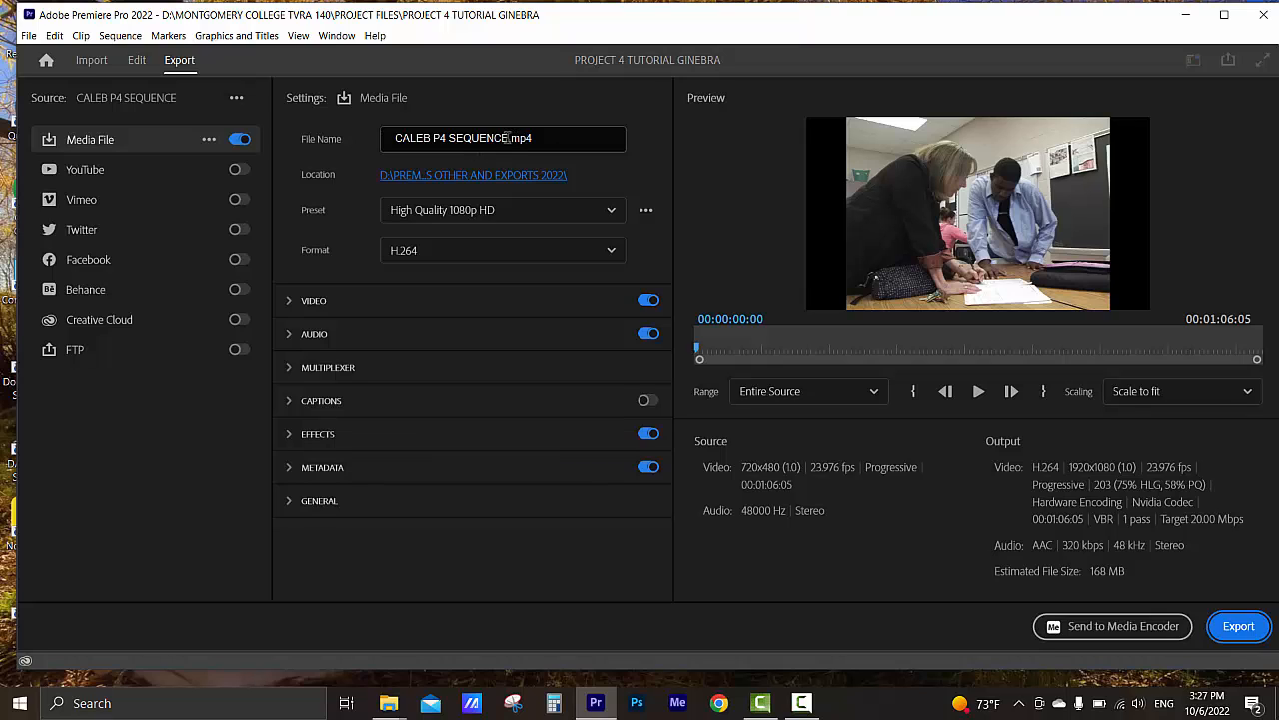
- Name the export file nginebra_P4_mwpm, keeping its extension
left_click(509, 139)
left_click_drag(509, 139, 363, 140)
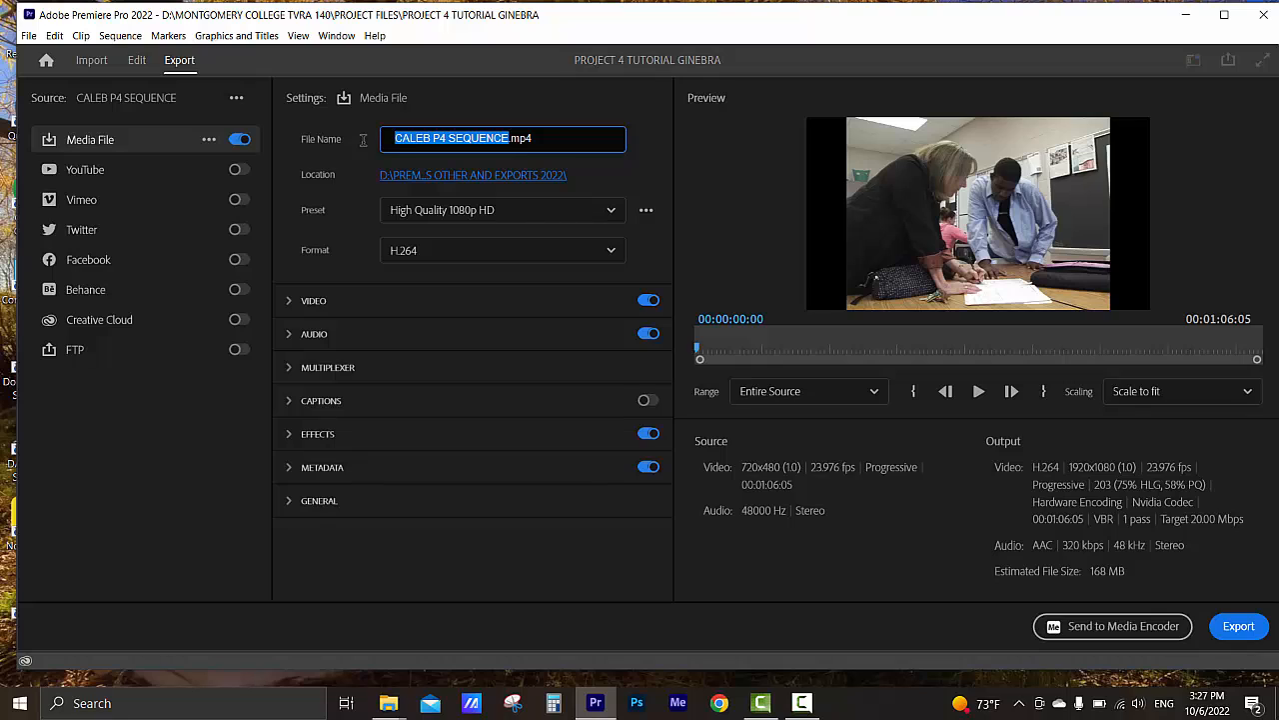
type("ngoineb")
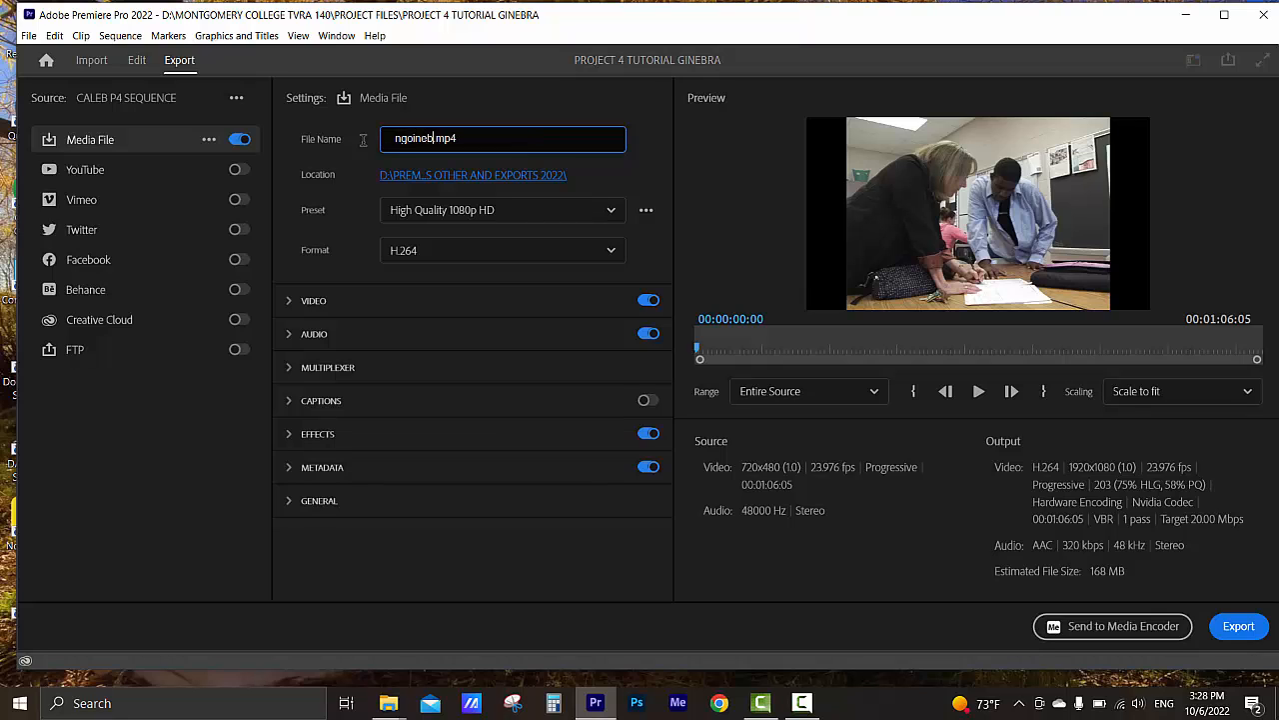
key("BackSpace")
key("BackSpace")
key("BackSpace")
key("BackSpace")
key("BackSpace")
type("inebra_P4_mwpm")
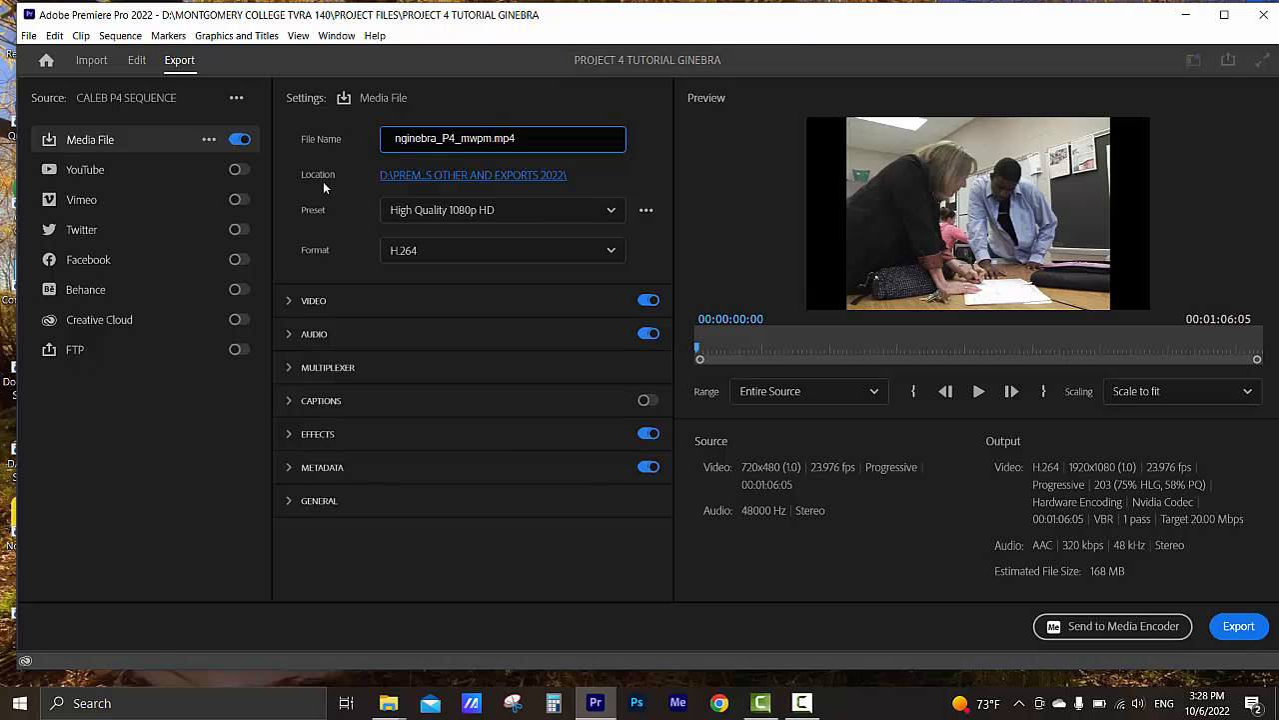
- Set the export location to the CAMTASIA EXPORTS folder on the DATA (D:) drive
left_click(533, 179)
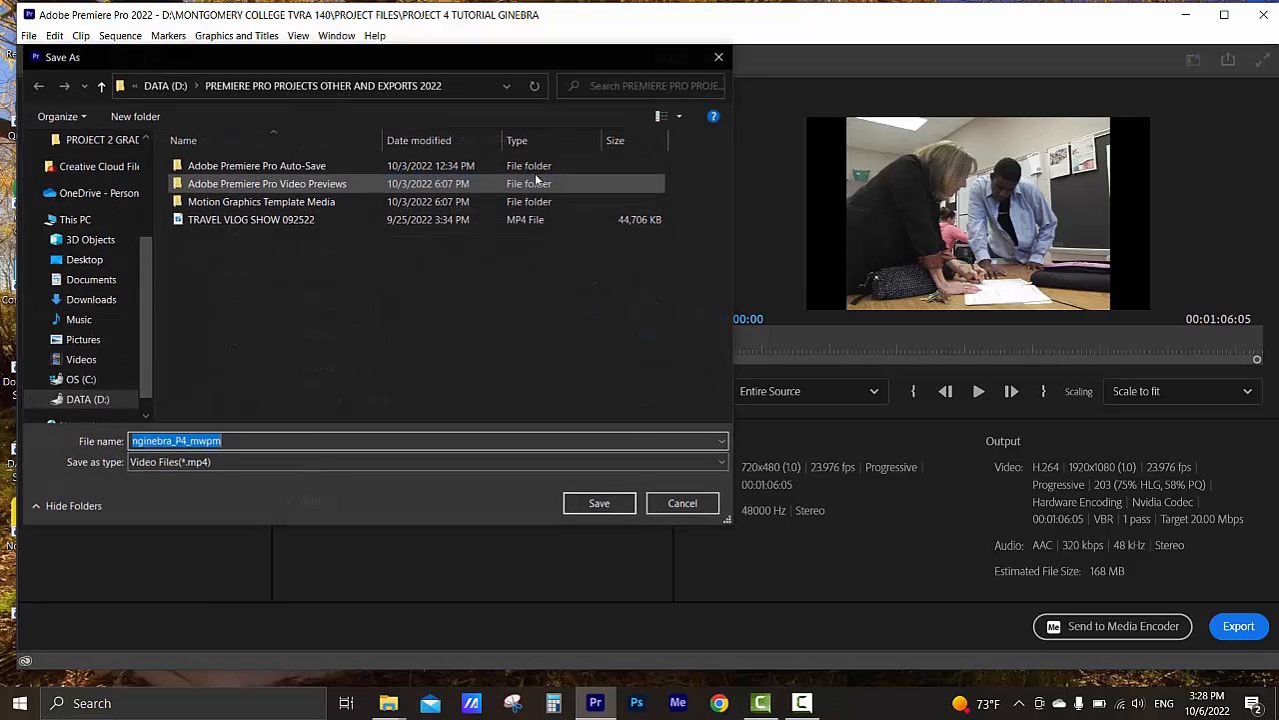
left_click(75, 401)
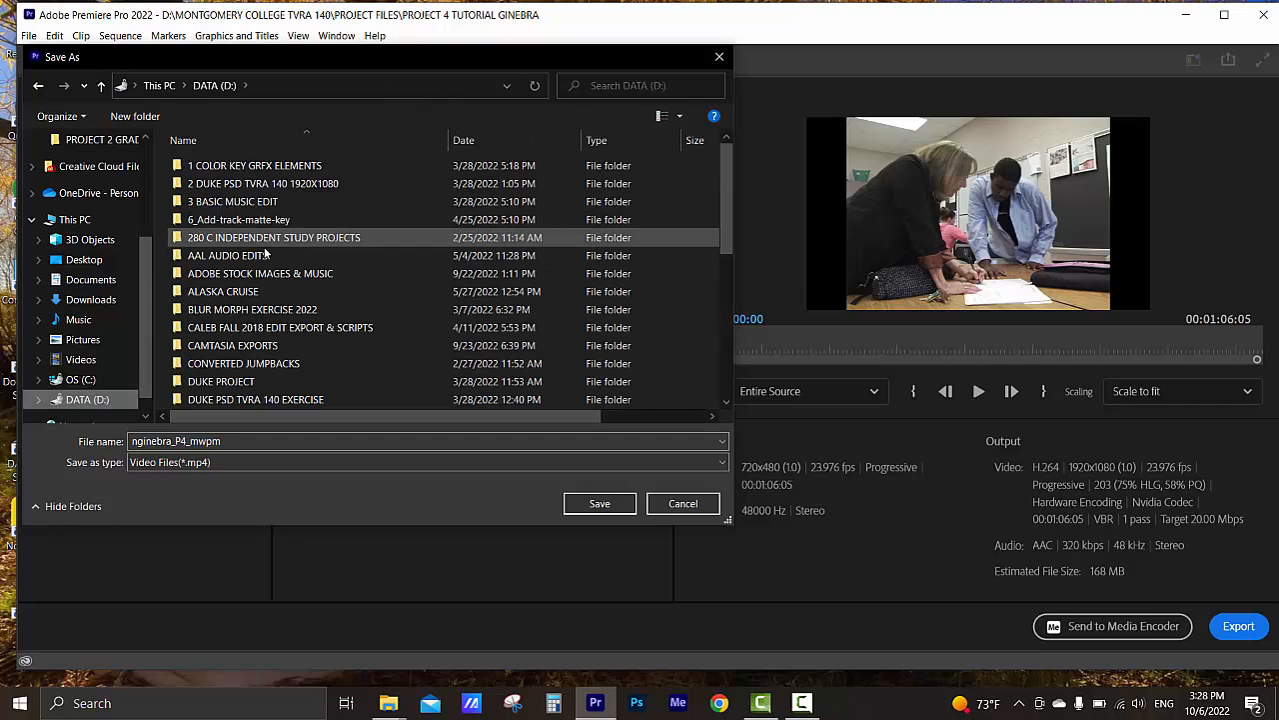
double_click(240, 347)
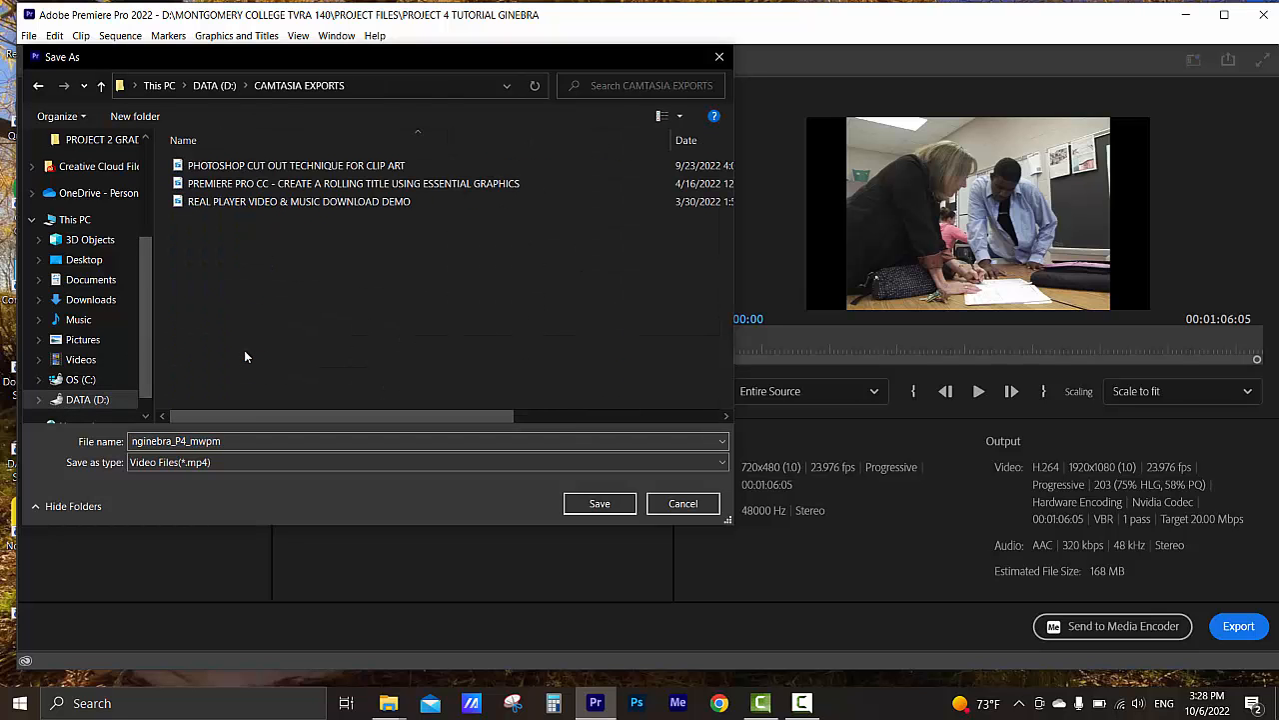
left_click(613, 505)
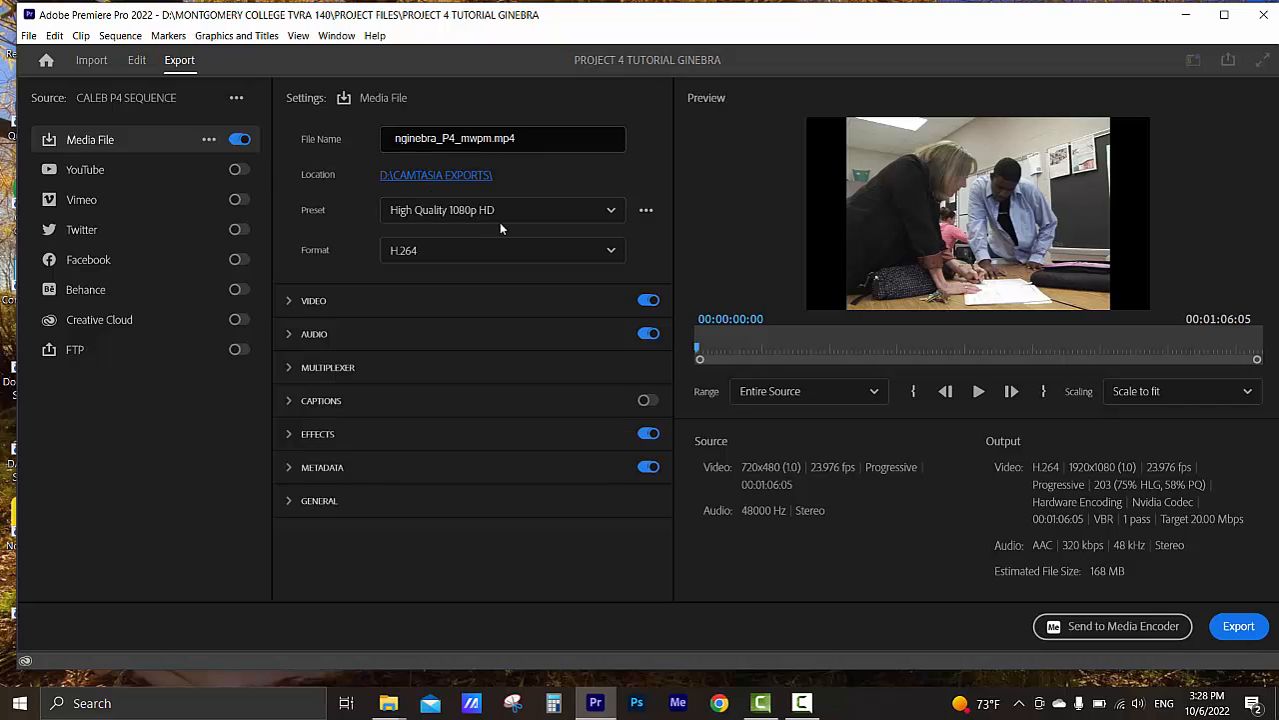
- Apply the QuickTime version of the NTSC DV 24p preset from the full preset list and export the sequence
left_click(611, 212)
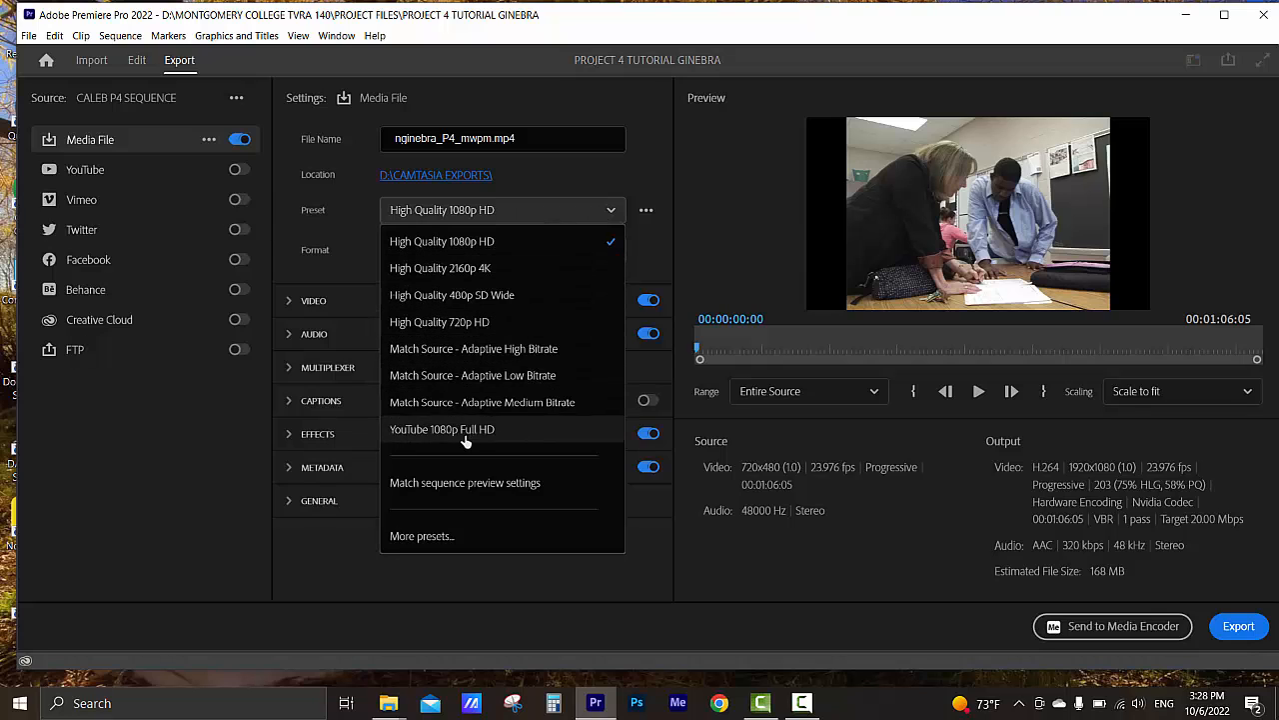
left_click(422, 537)
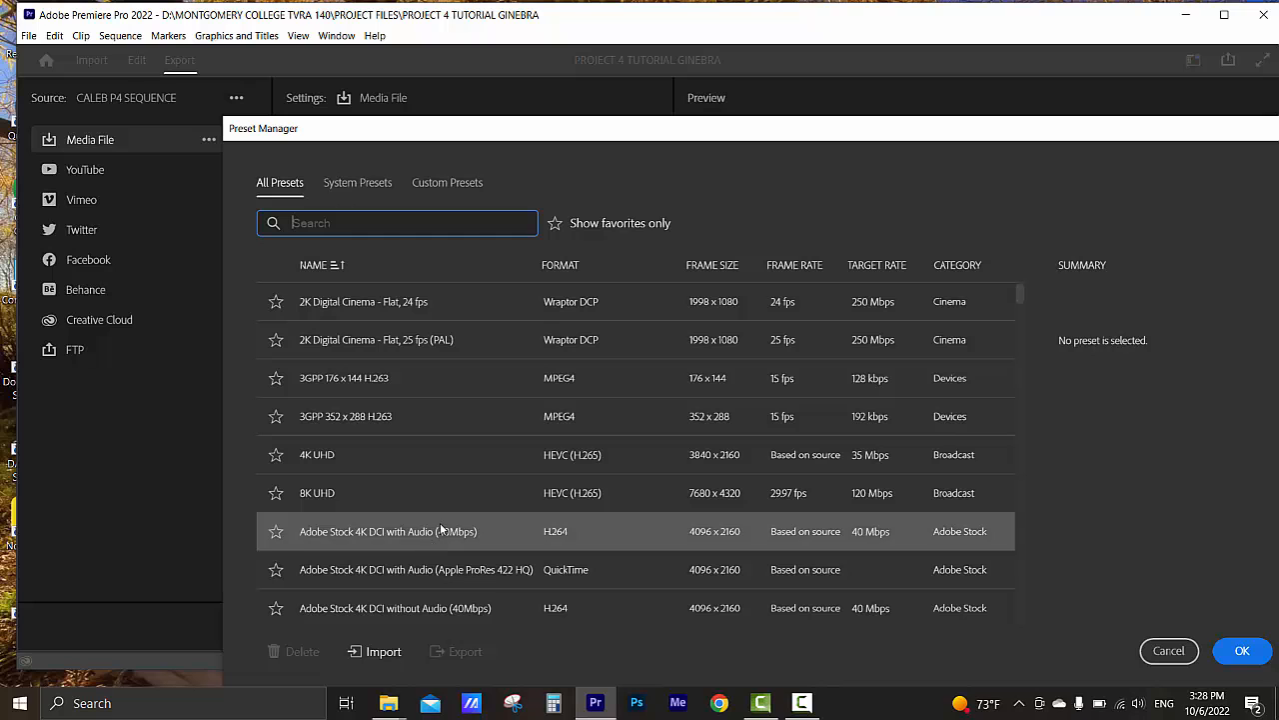
left_click_drag(620, 136, 599, 80)
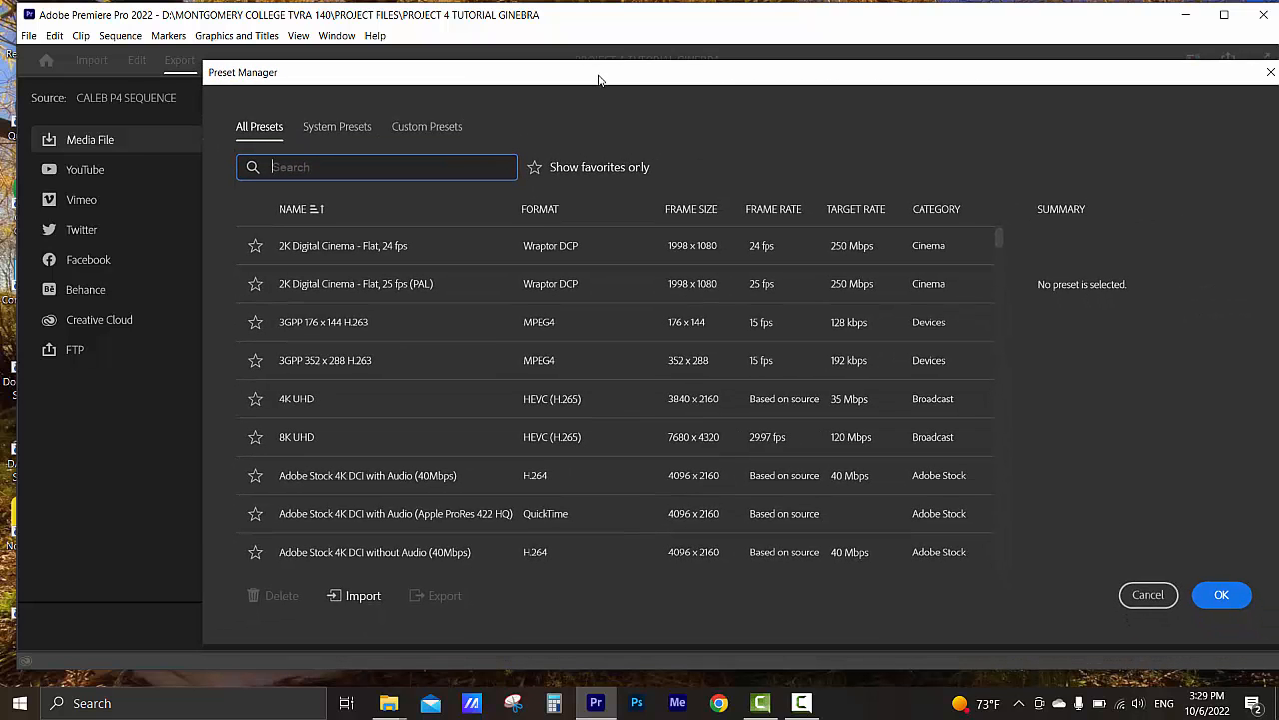
scroll(350, 314, "down", 10)
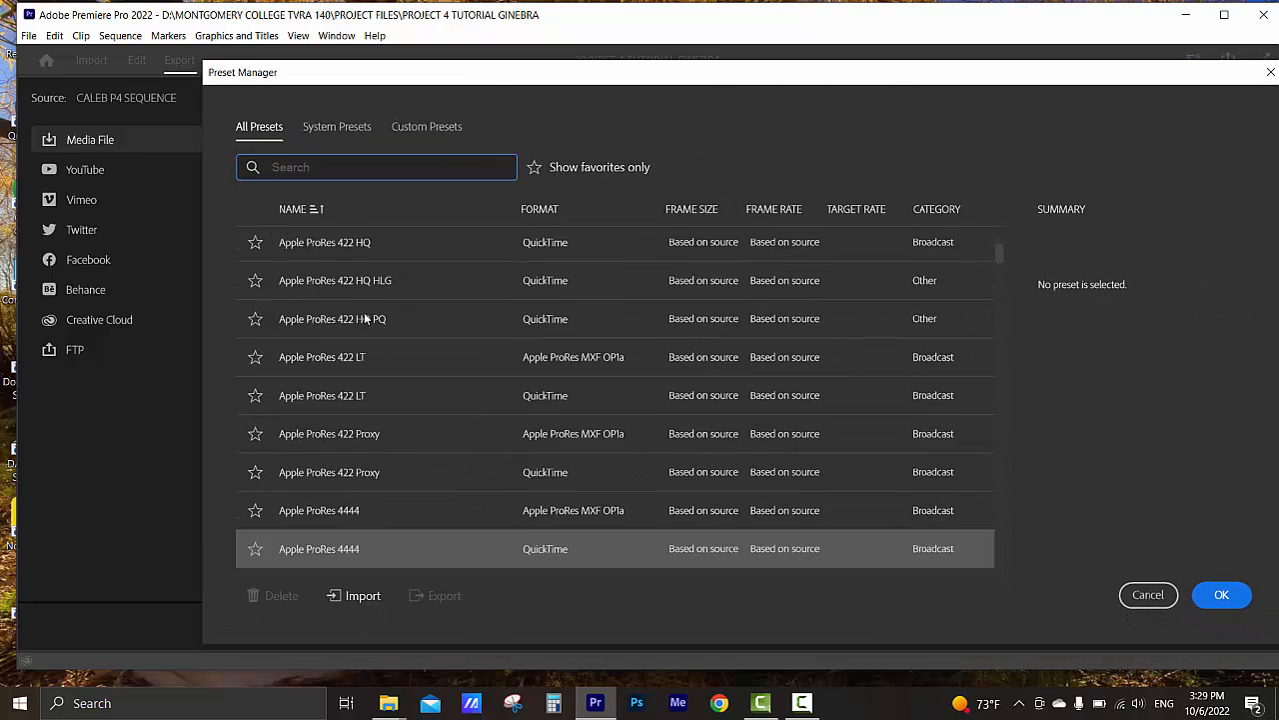
scroll(365, 318, "down", 15)
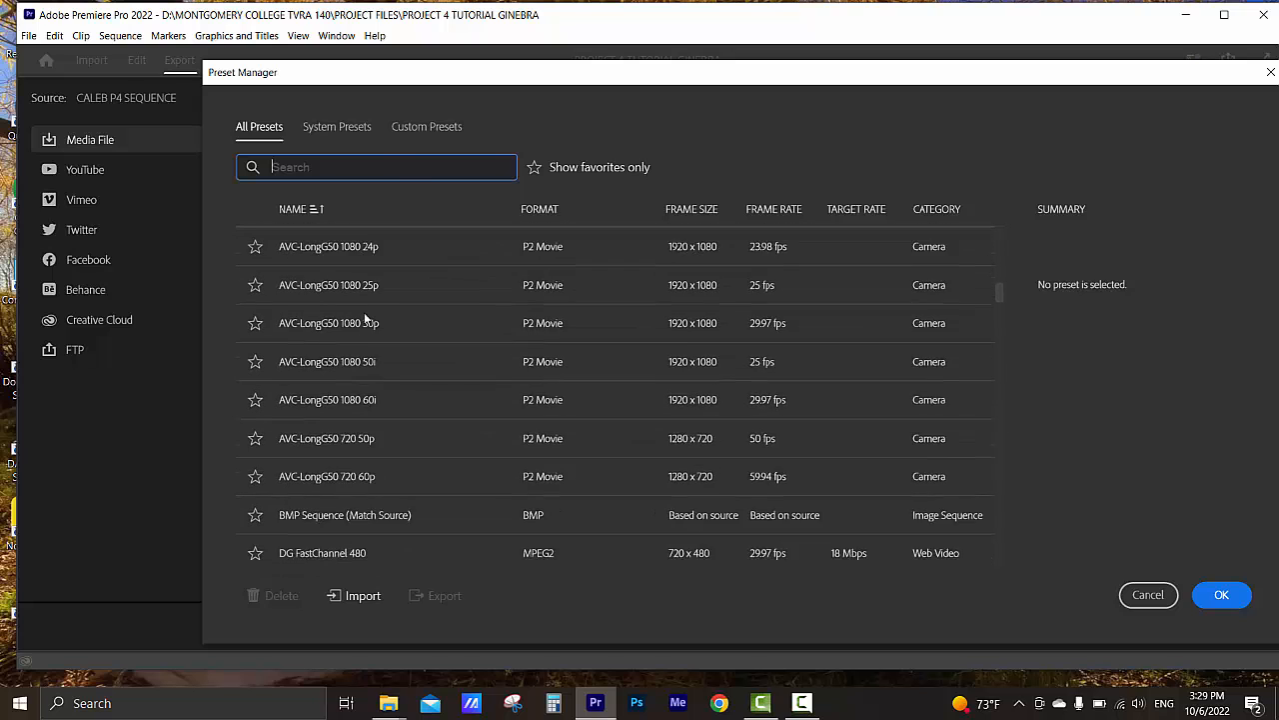
scroll(366, 318, "down", 15)
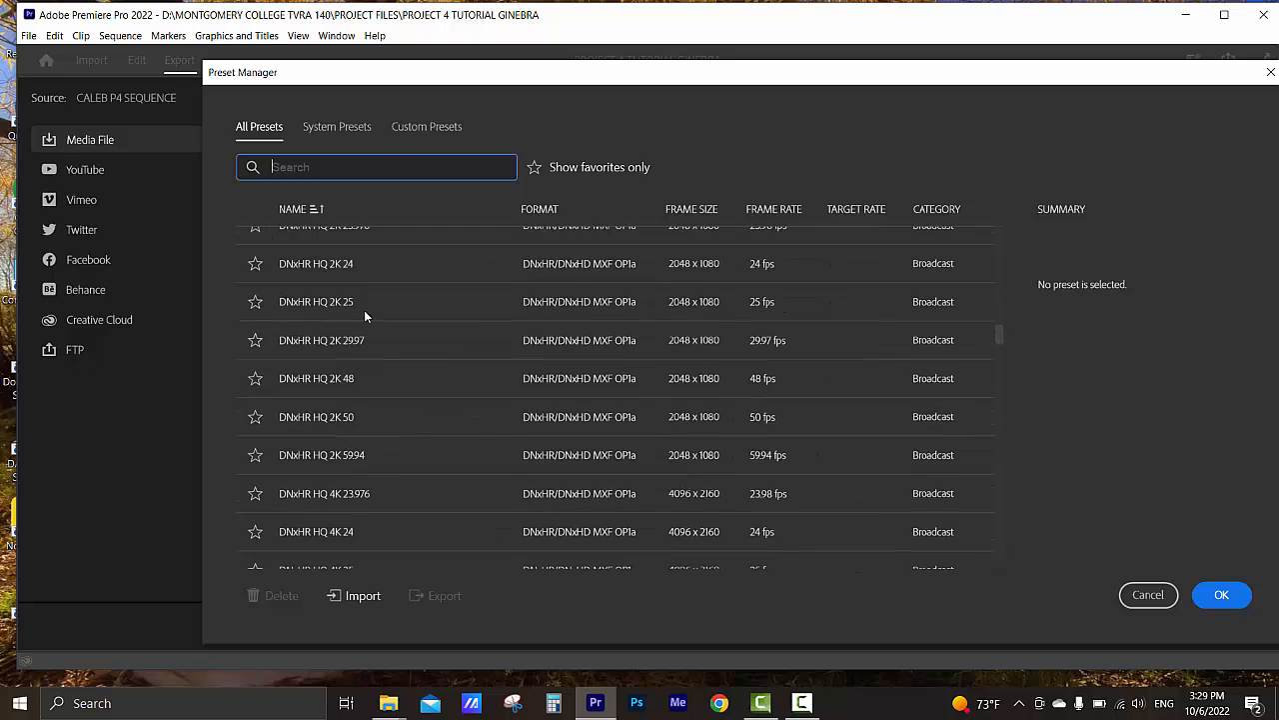
scroll(364, 314, "down", 15)
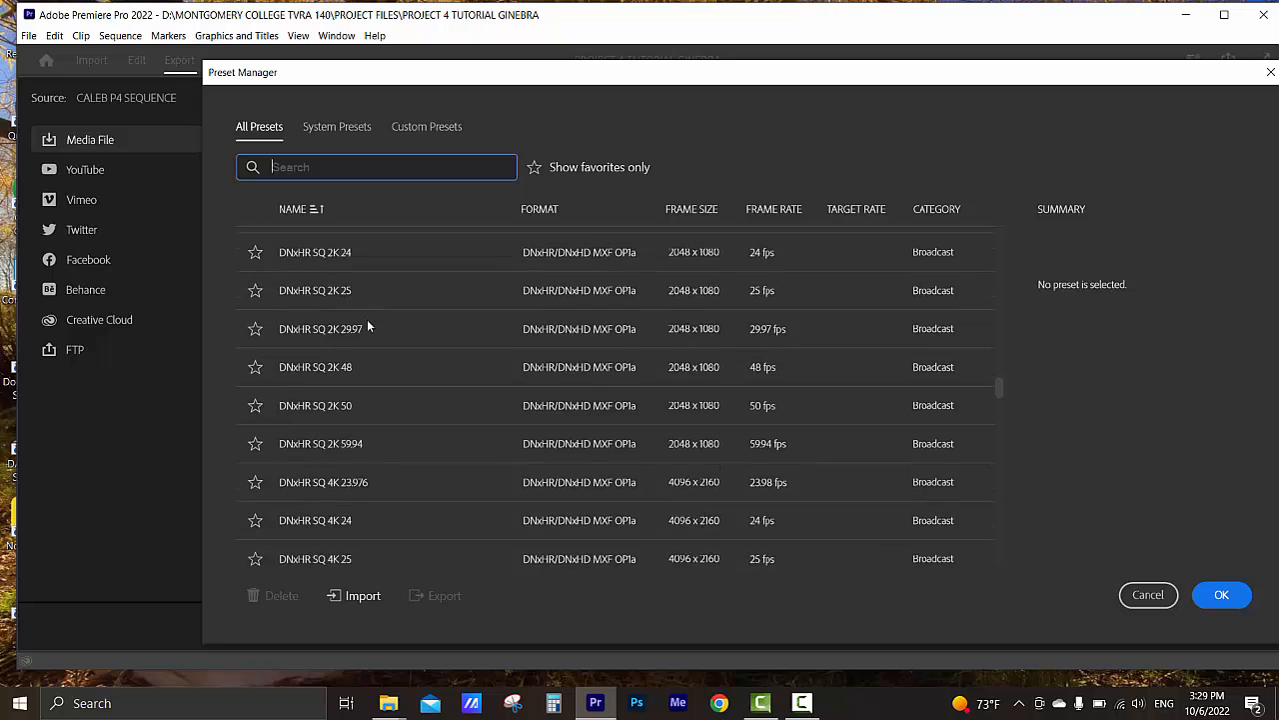
scroll(366, 323, "down", 10)
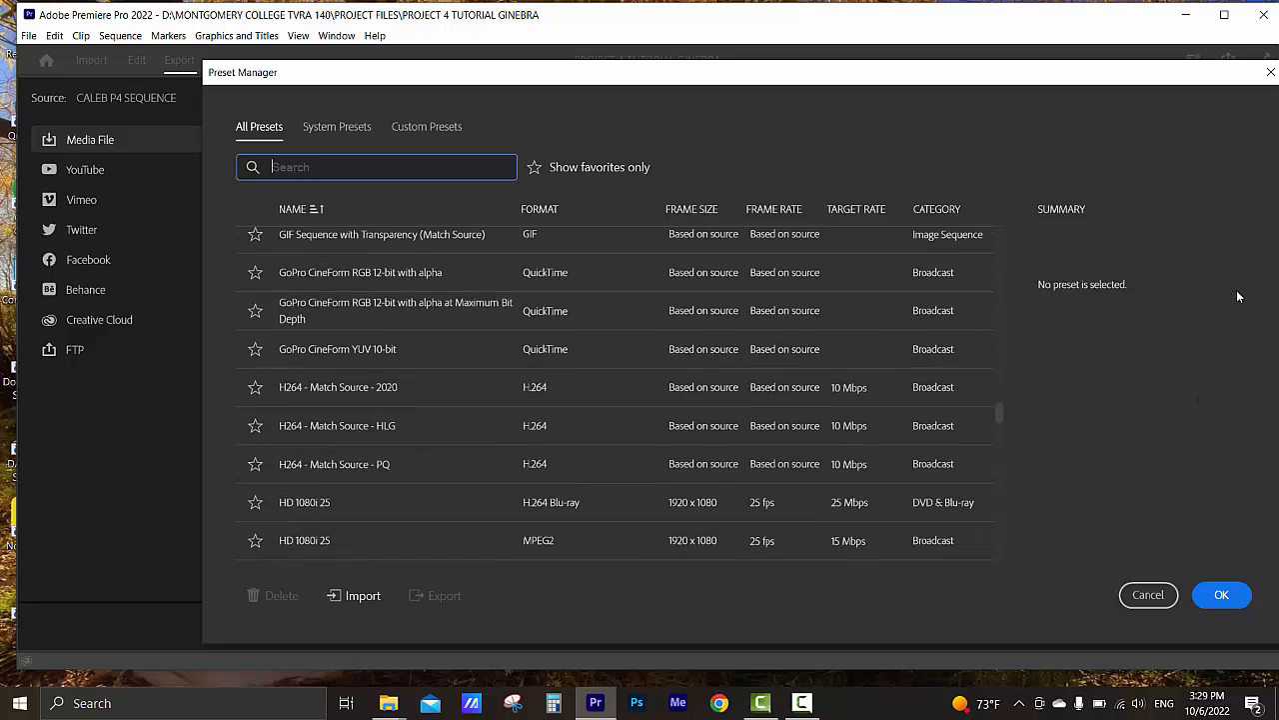
scroll(421, 390, "down", 12)
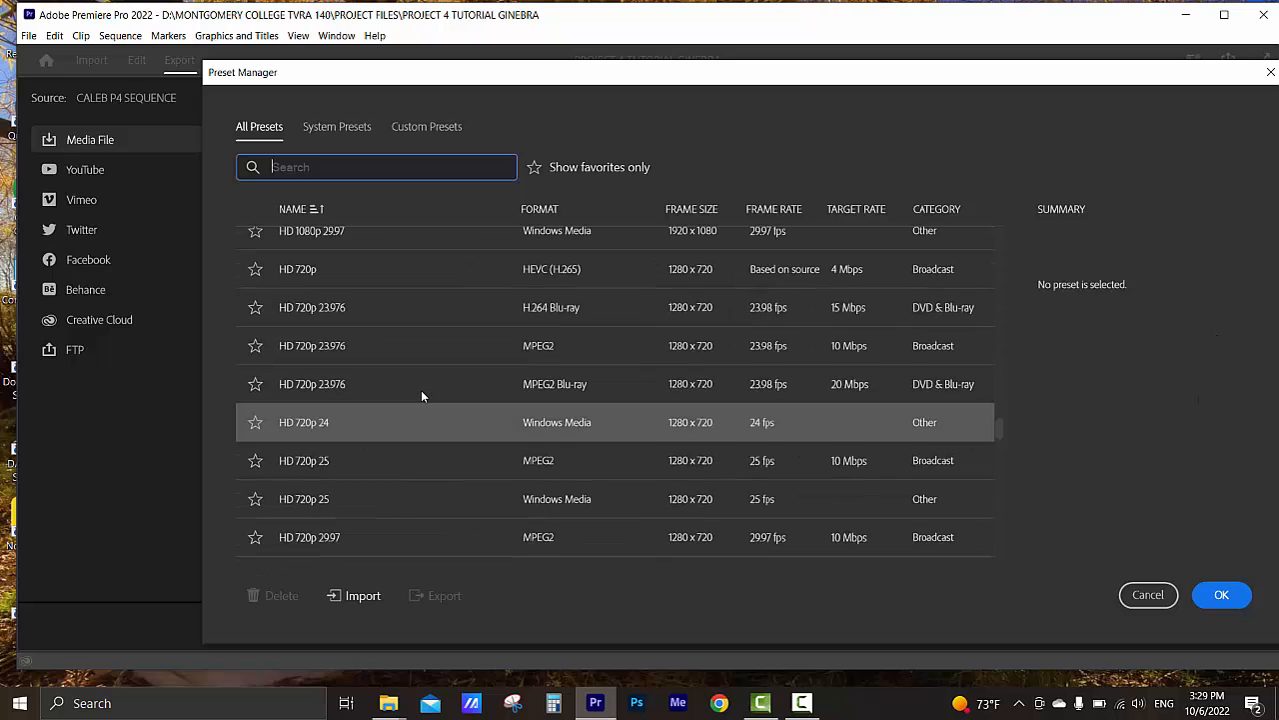
scroll(421, 390, "down", 10)
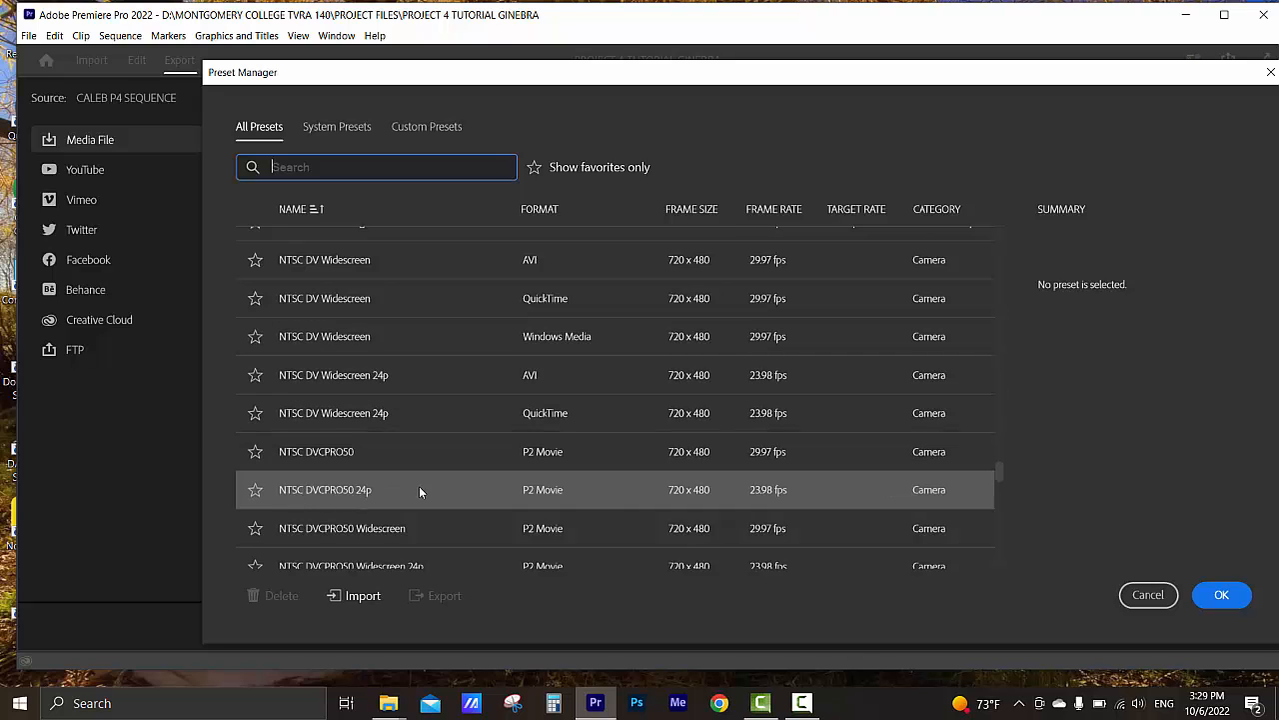
scroll(410, 486, "up", 5)
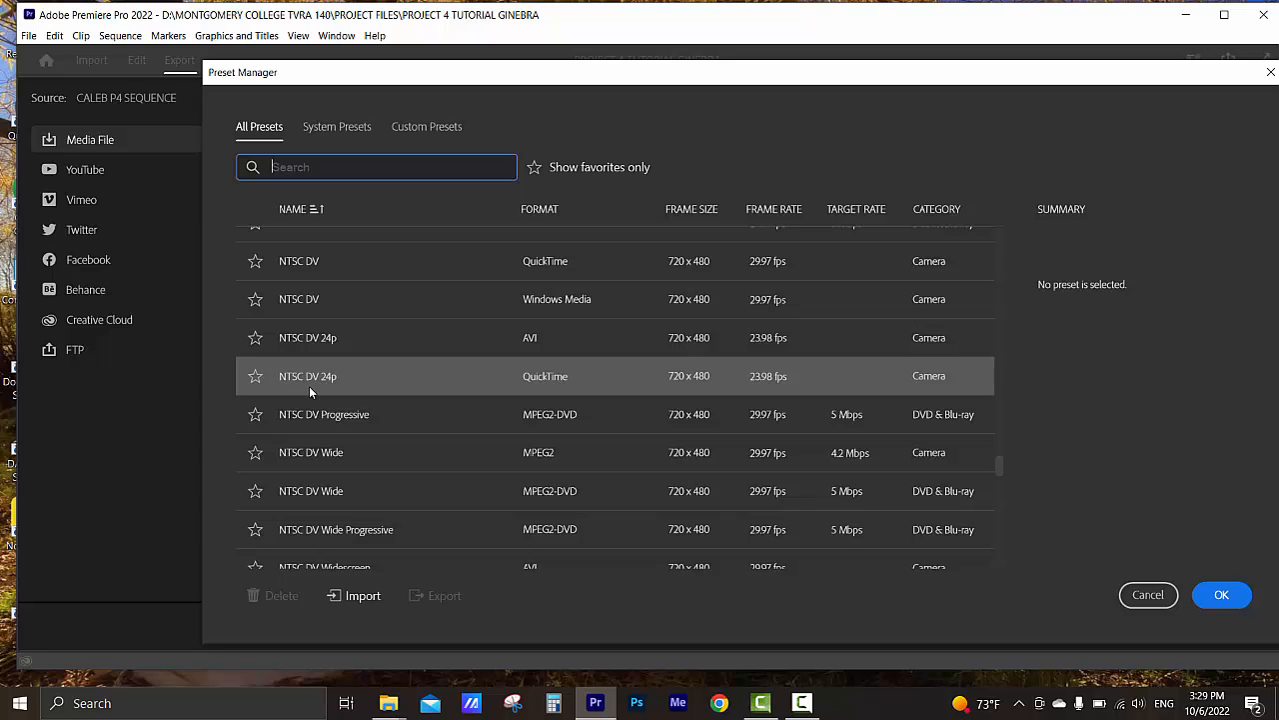
left_click(496, 378)
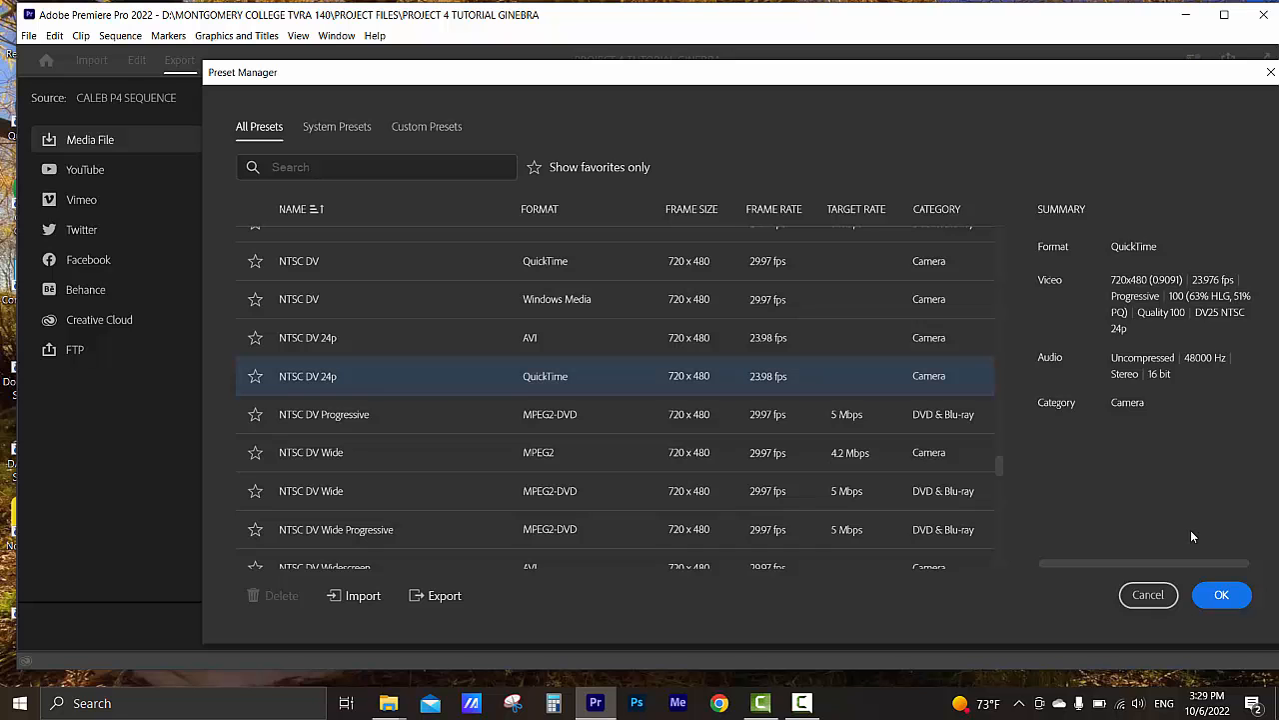
left_click(1222, 594)
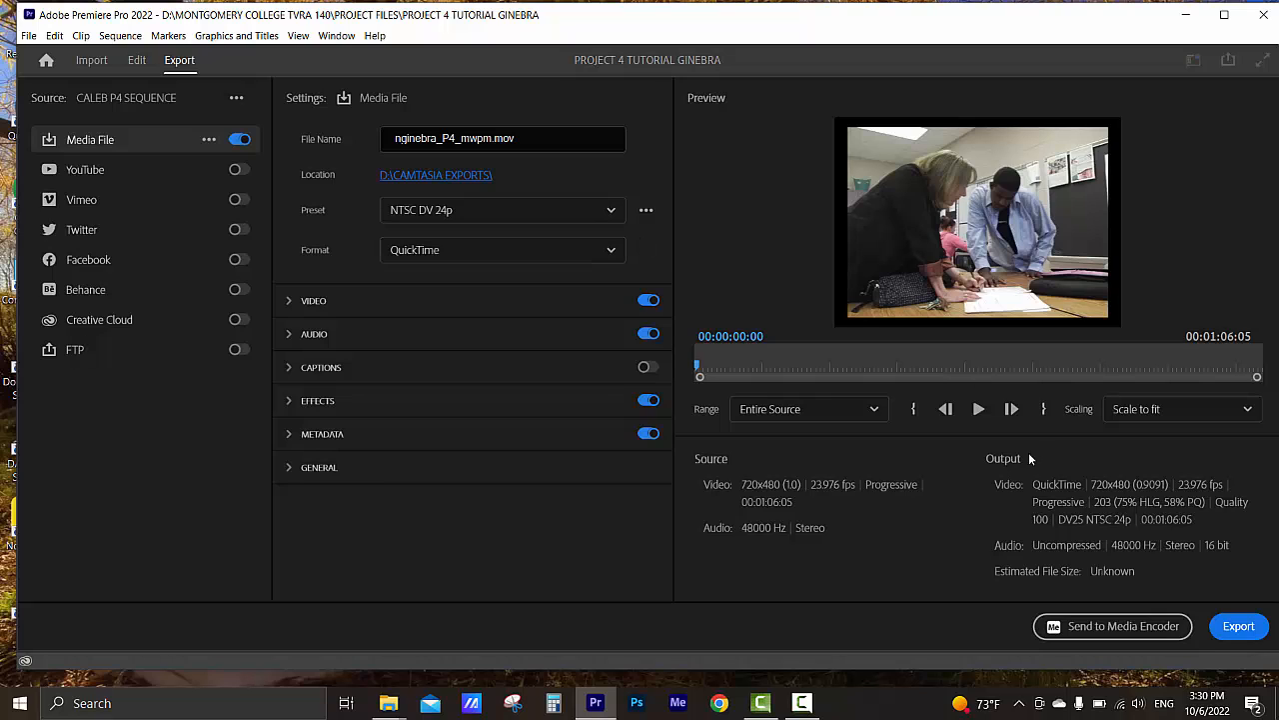
left_click(1239, 627)
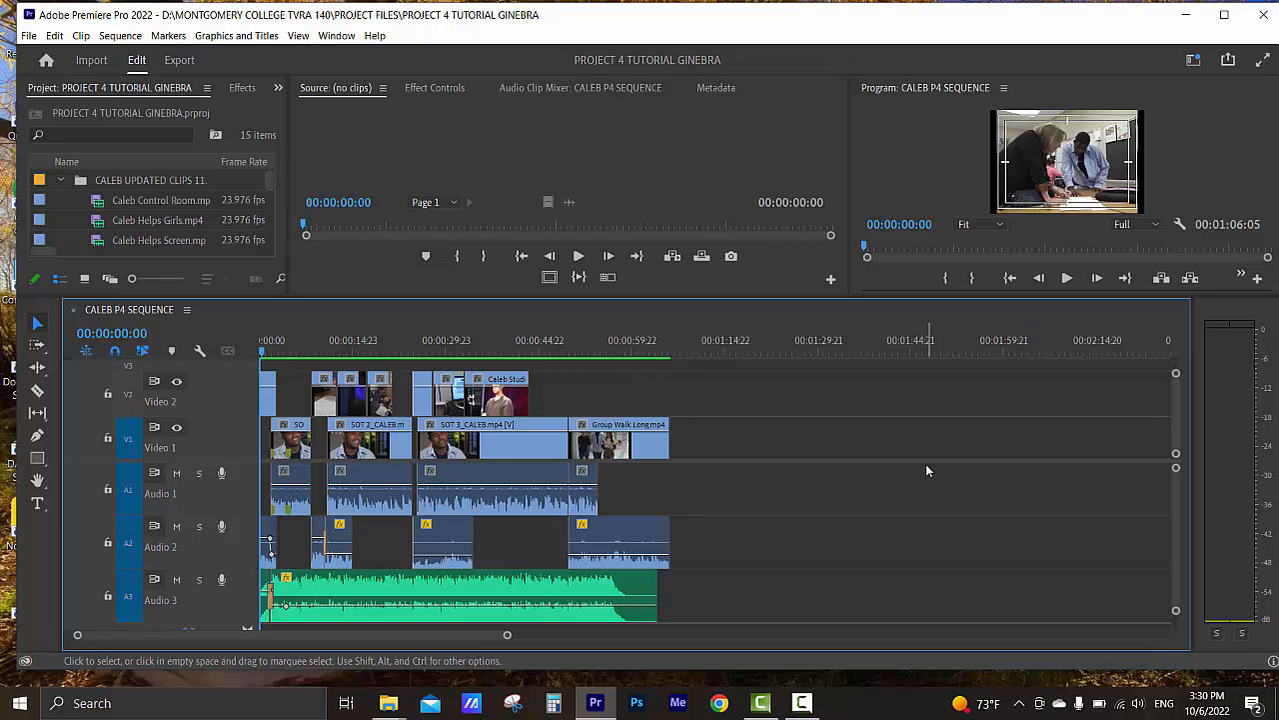
- Switch to File Explorer and select the exported nginebra_P4_mwpm file in CAMTASIA EXPORTS, widening the window to show its size and length
left_click(1187, 17)
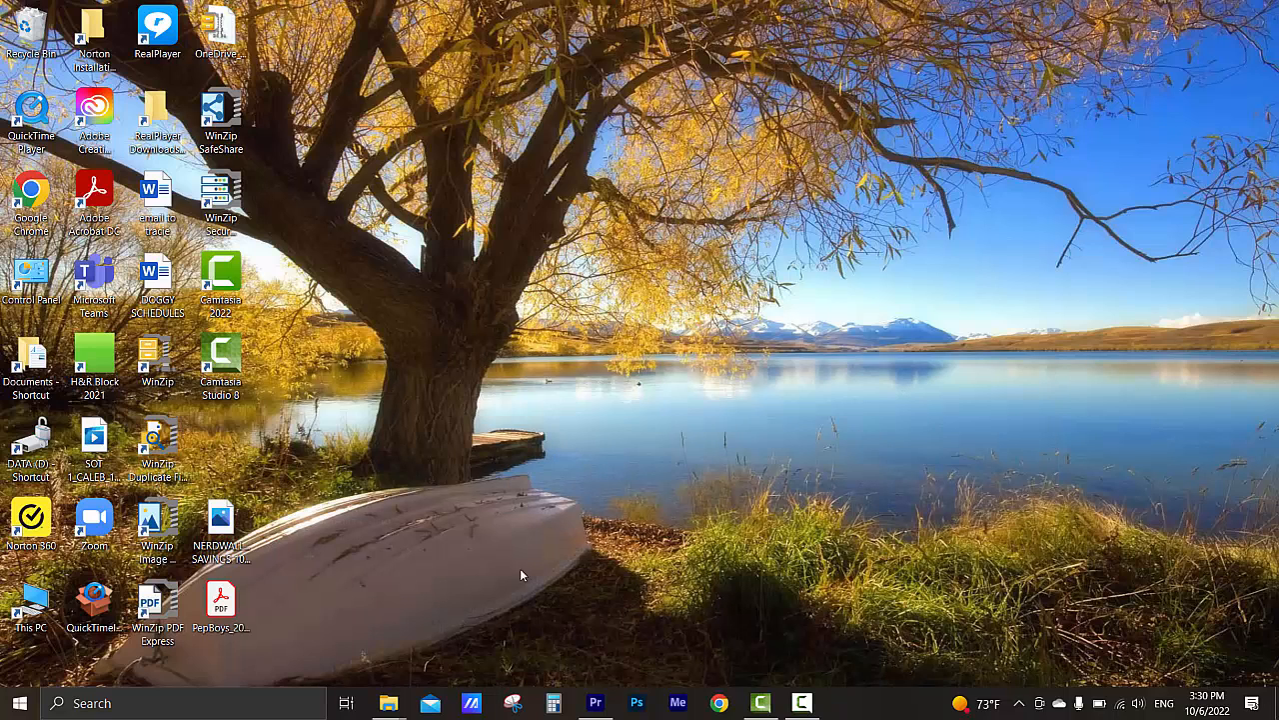
mouse_move(389, 702)
left_click(421, 624)
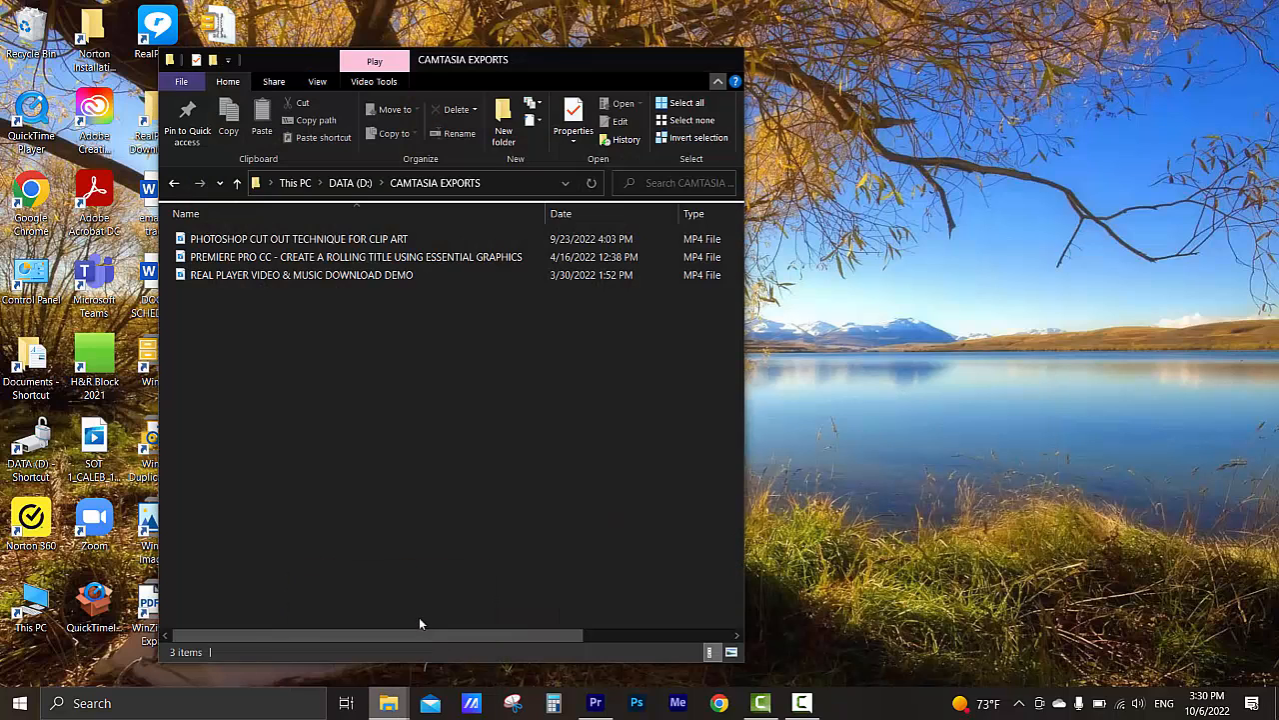
left_click(246, 241)
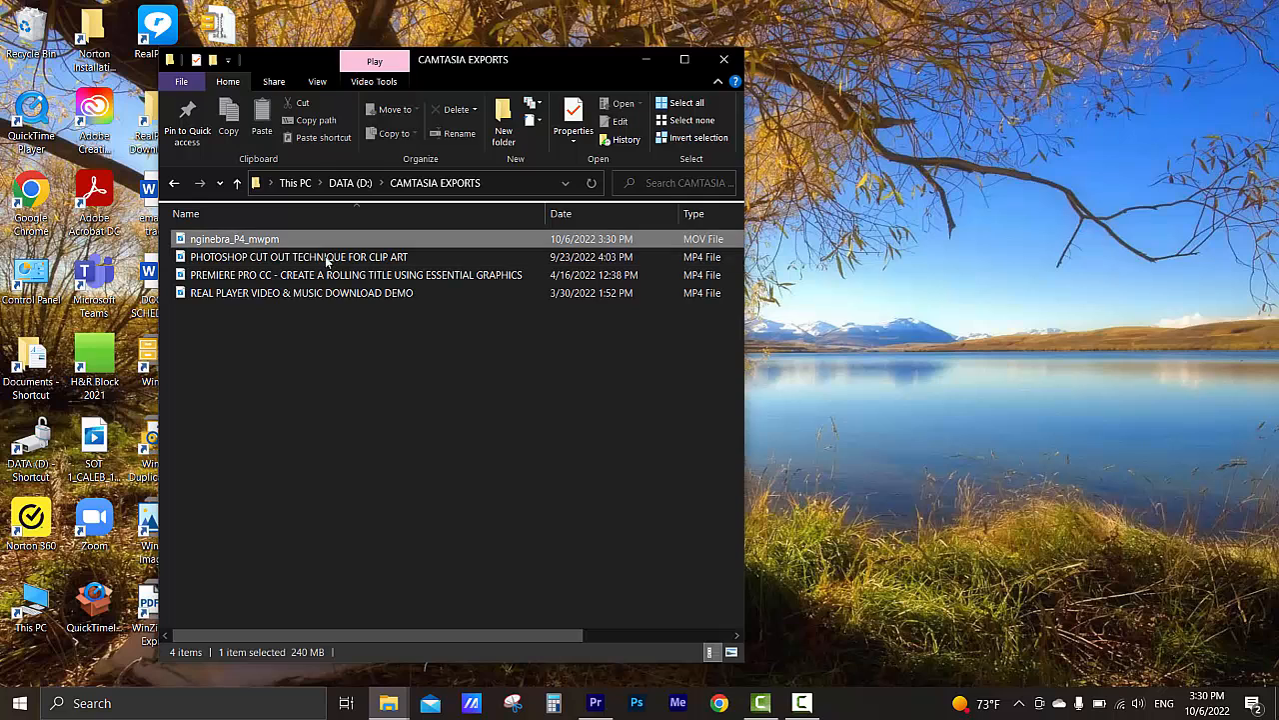
left_click_drag(752, 398, 929, 295)
left_click_drag(845, 218, 851, 218)
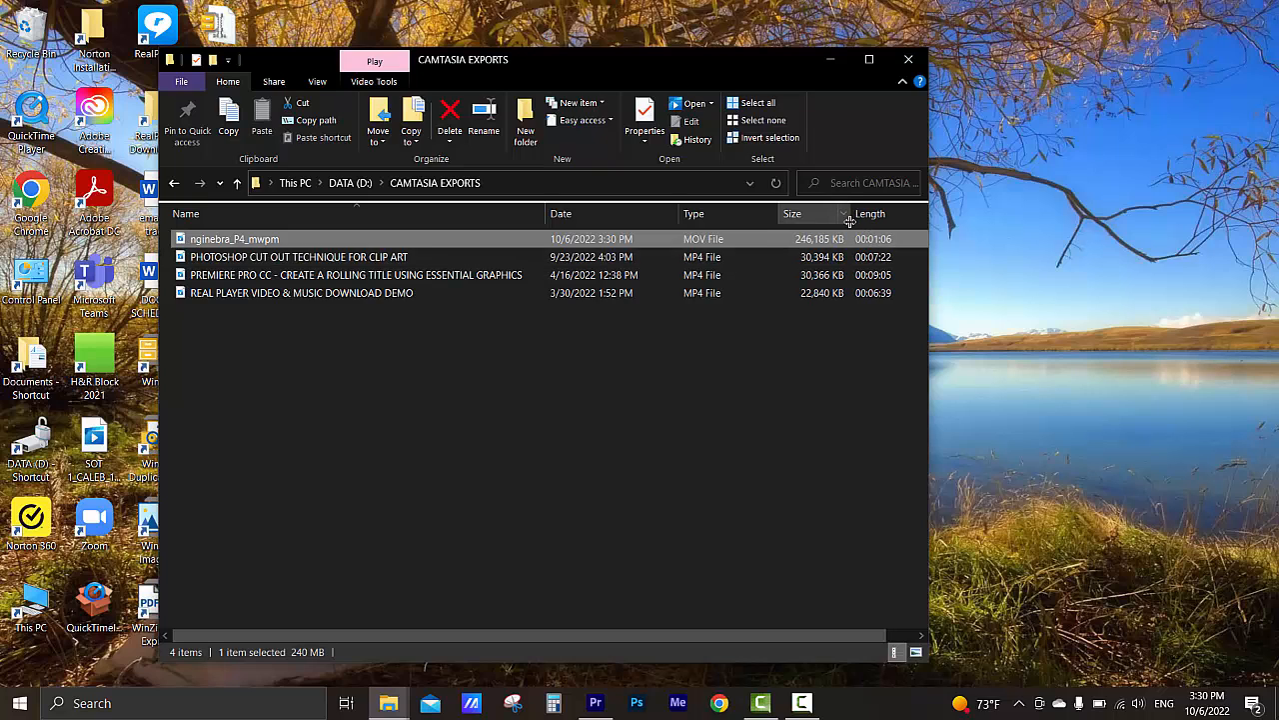
- Open the exported nginebra_P4_mwpm movie with QuickTime Player
right_click(215, 240)
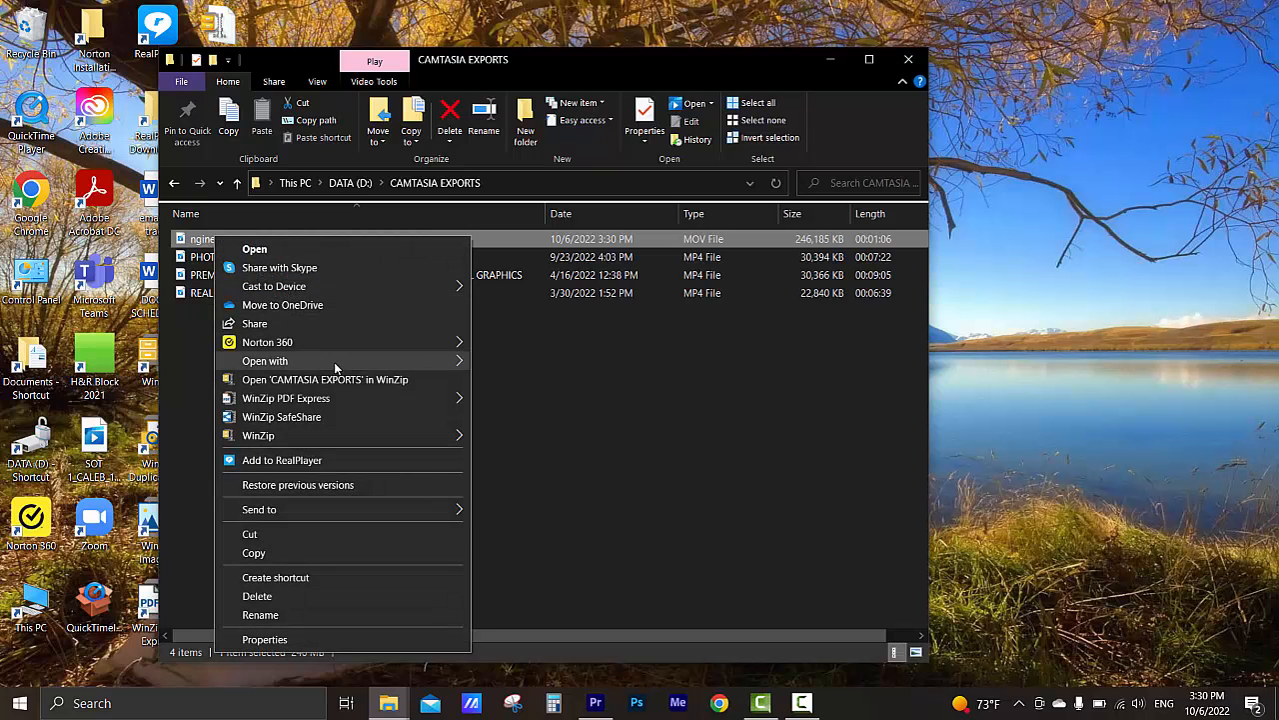
mouse_move(455, 366)
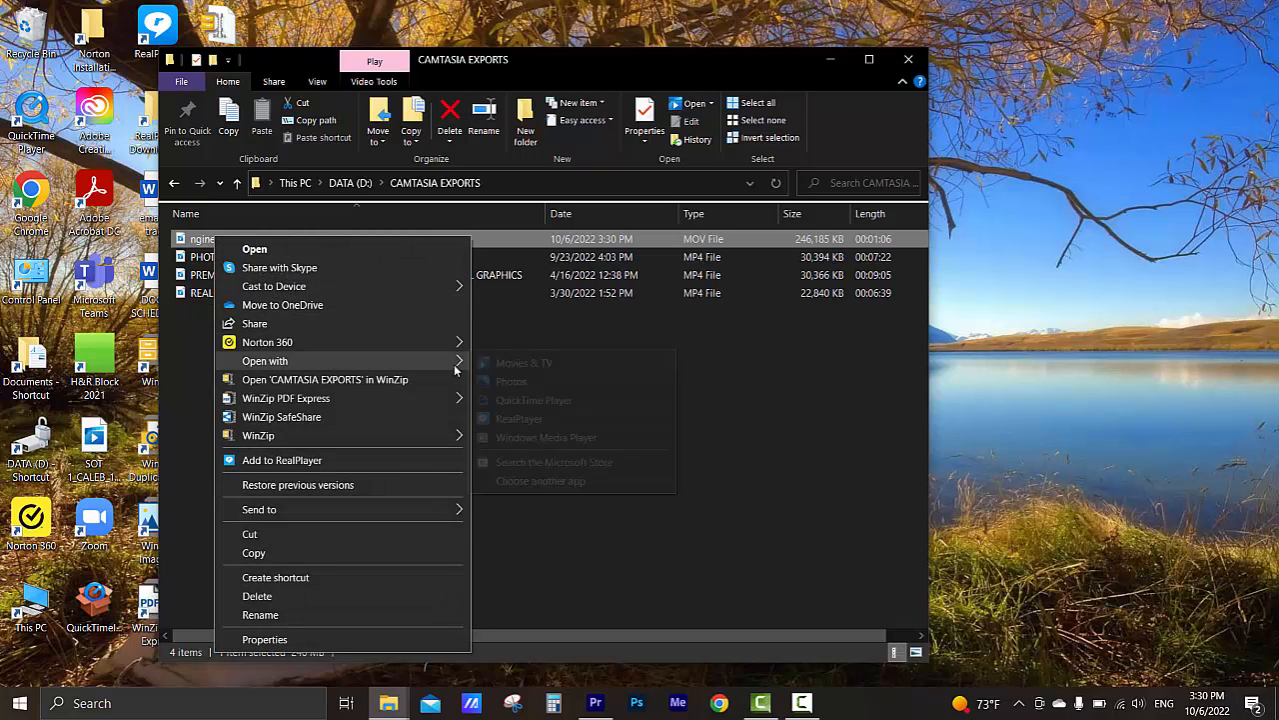
left_click(551, 406)
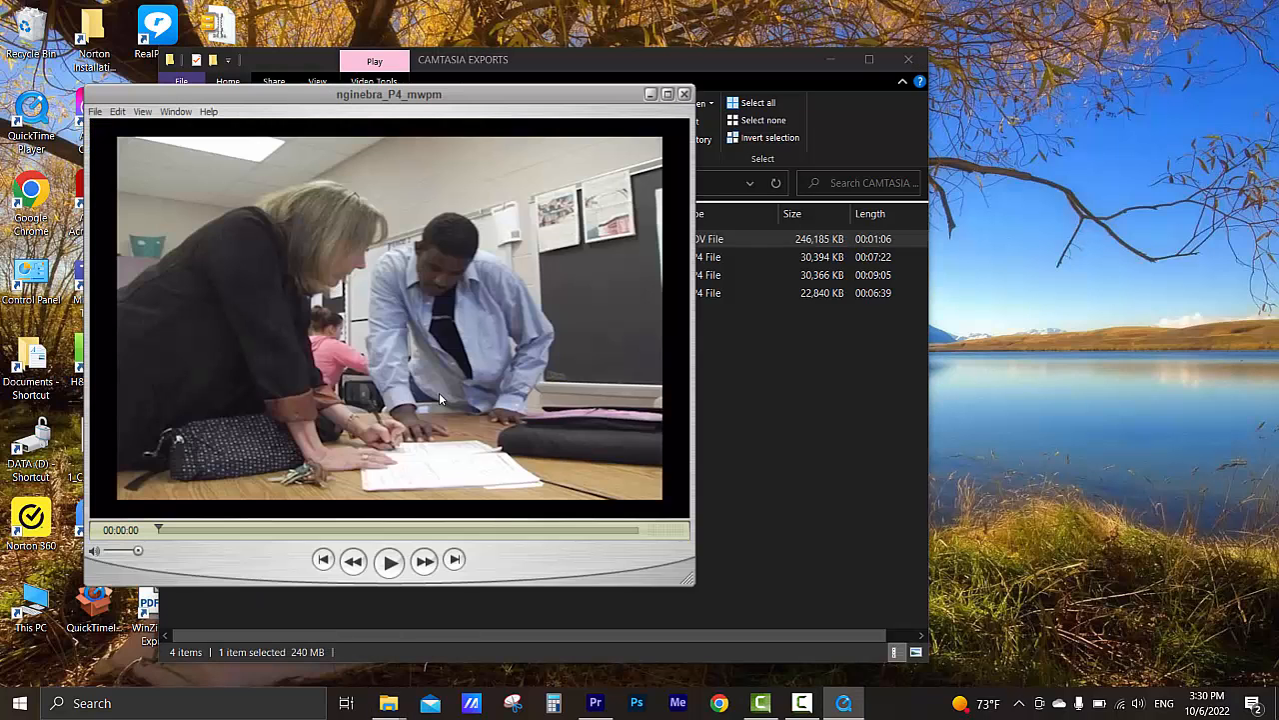
- Check the exported movie by playing its opening seconds and scrubbing ahead to about 00:01:00, and close the player
left_click(389, 561)
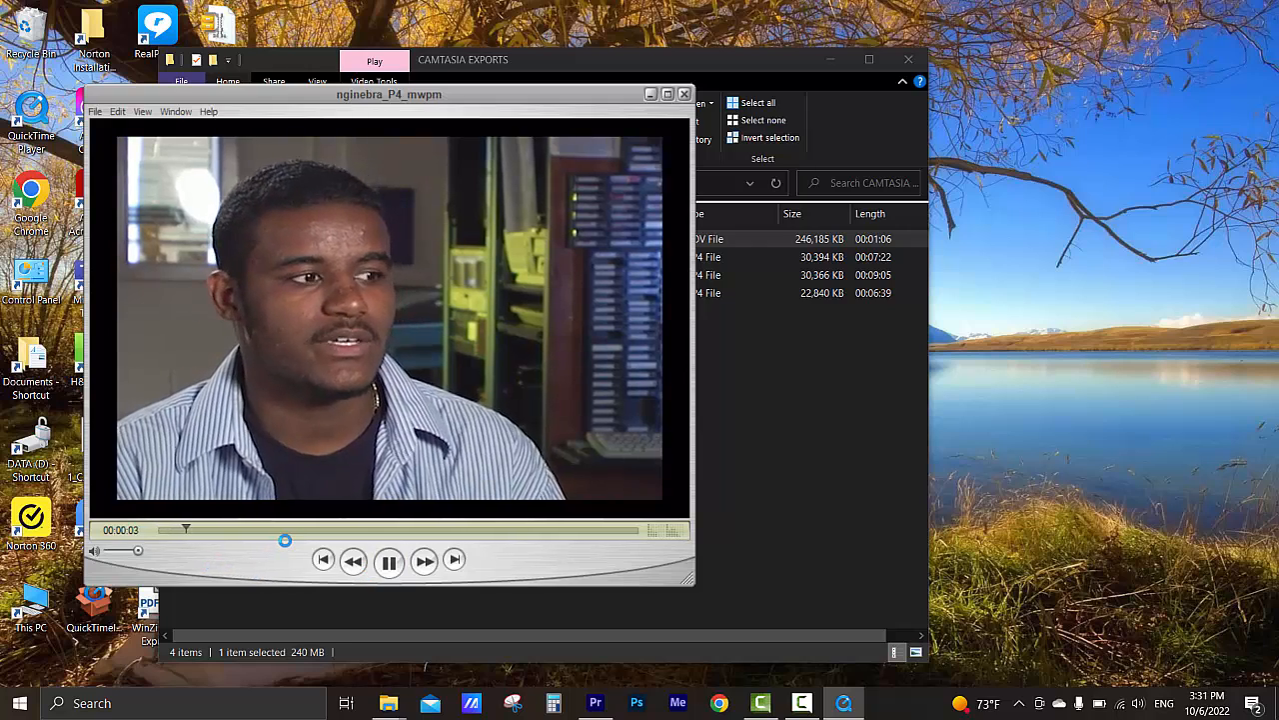
left_click(389, 561)
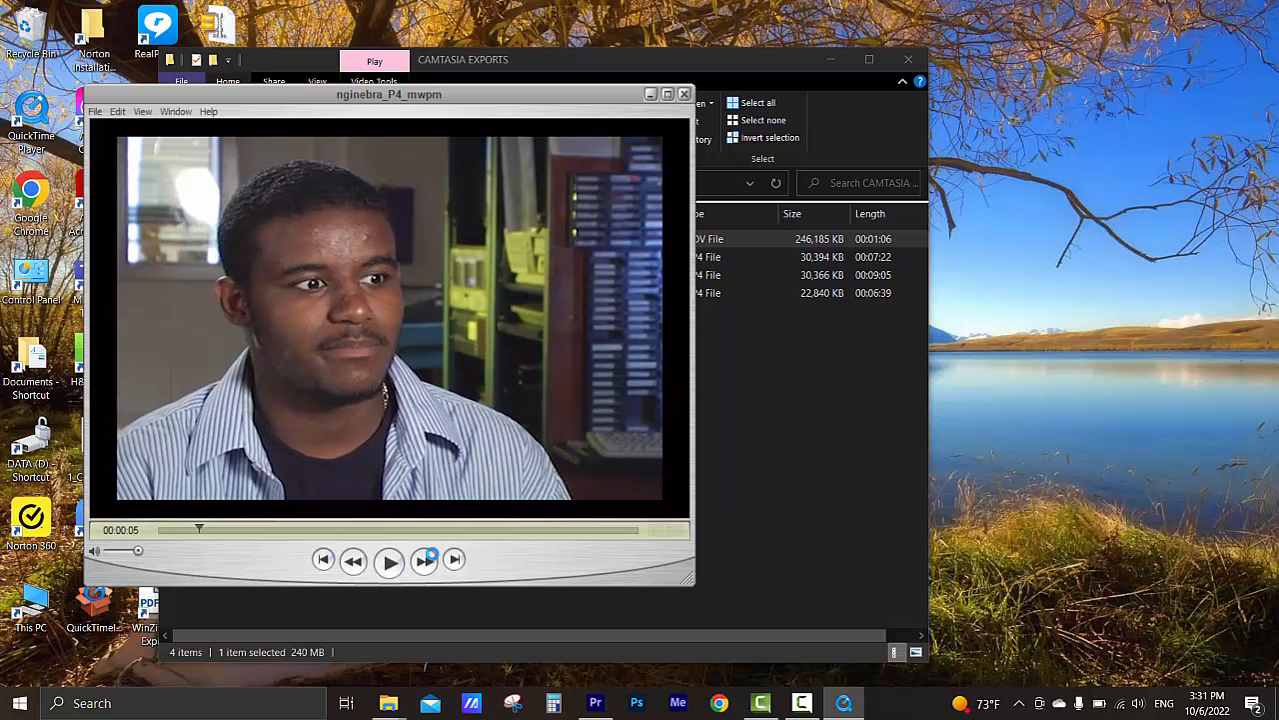
left_click_drag(523, 536, 598, 532)
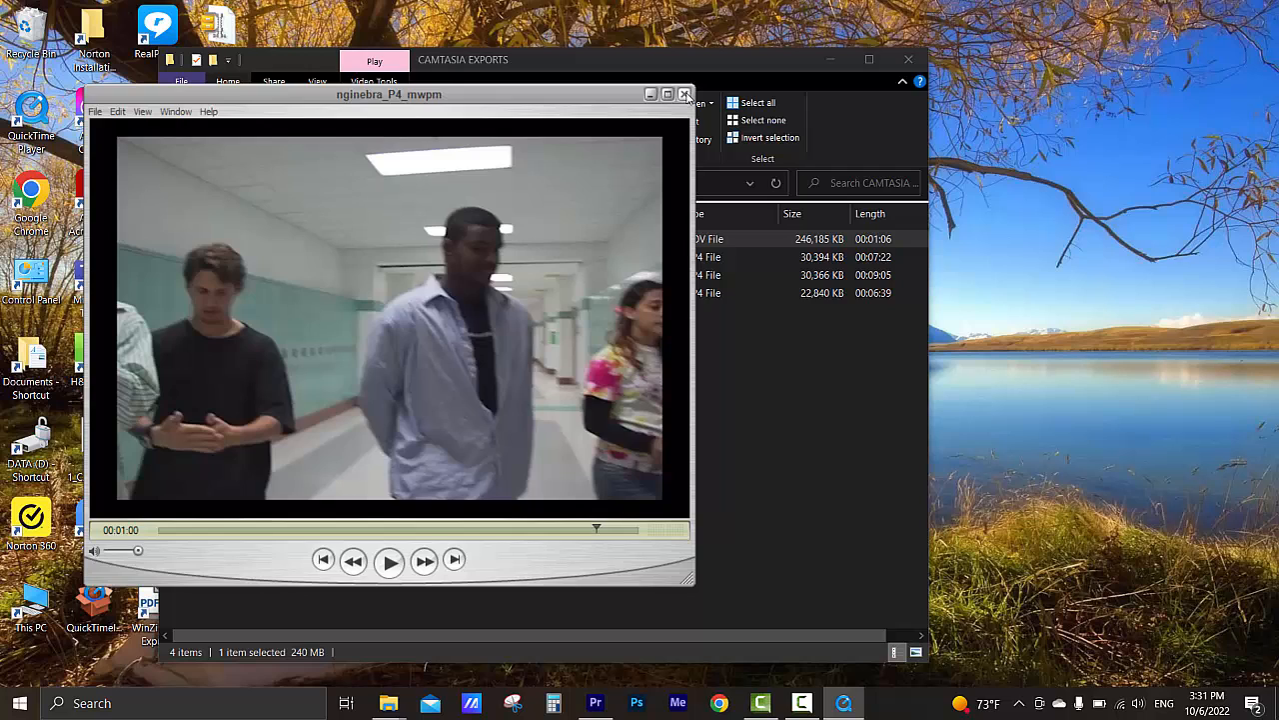
left_click(686, 95)
left_click(440, 417)
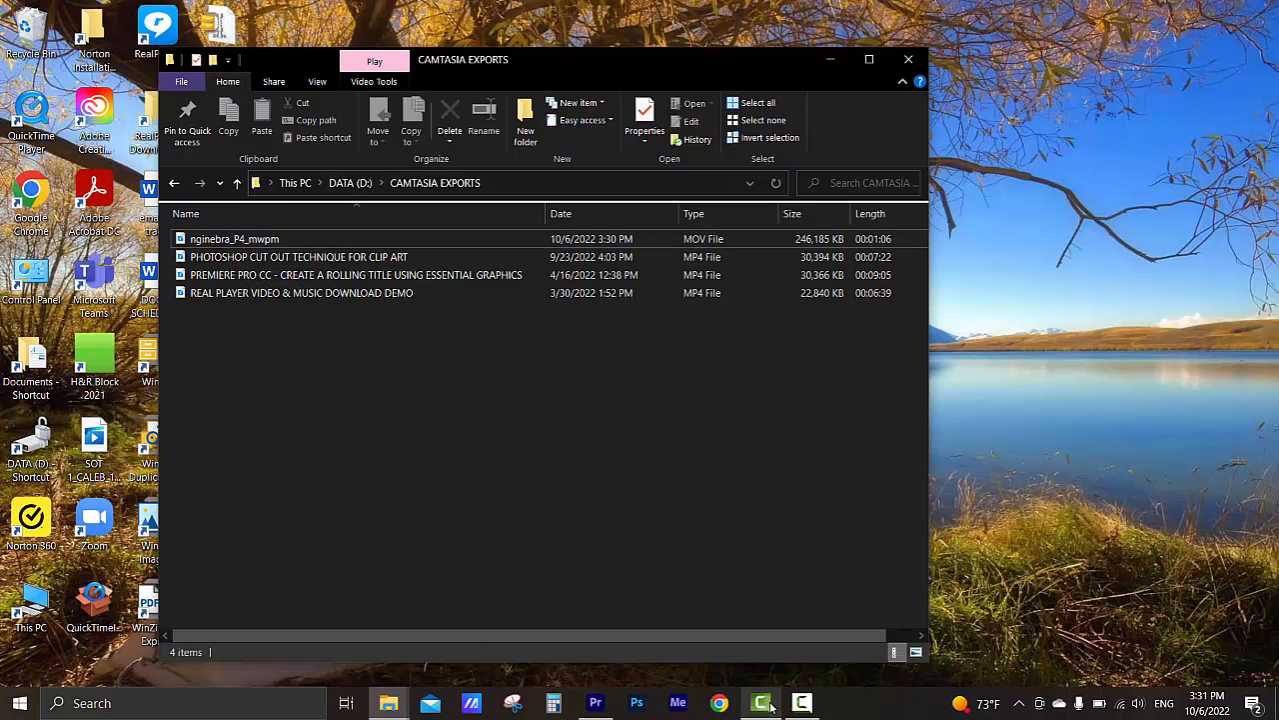
- Switch to Premiere Pro and move the sequence's playhead to 00:00:59:07, over the closing group walk clip
left_click(594, 703)
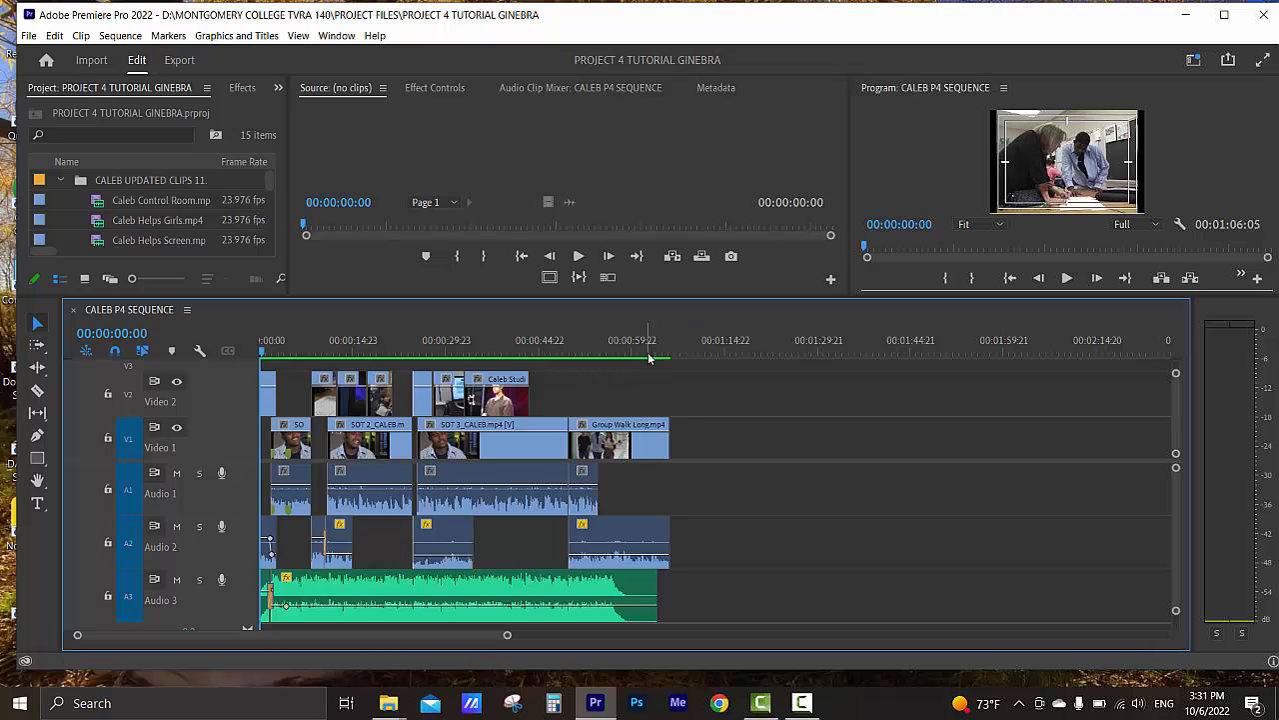
left_click_drag(649, 356, 678, 350)
left_click(631, 346)
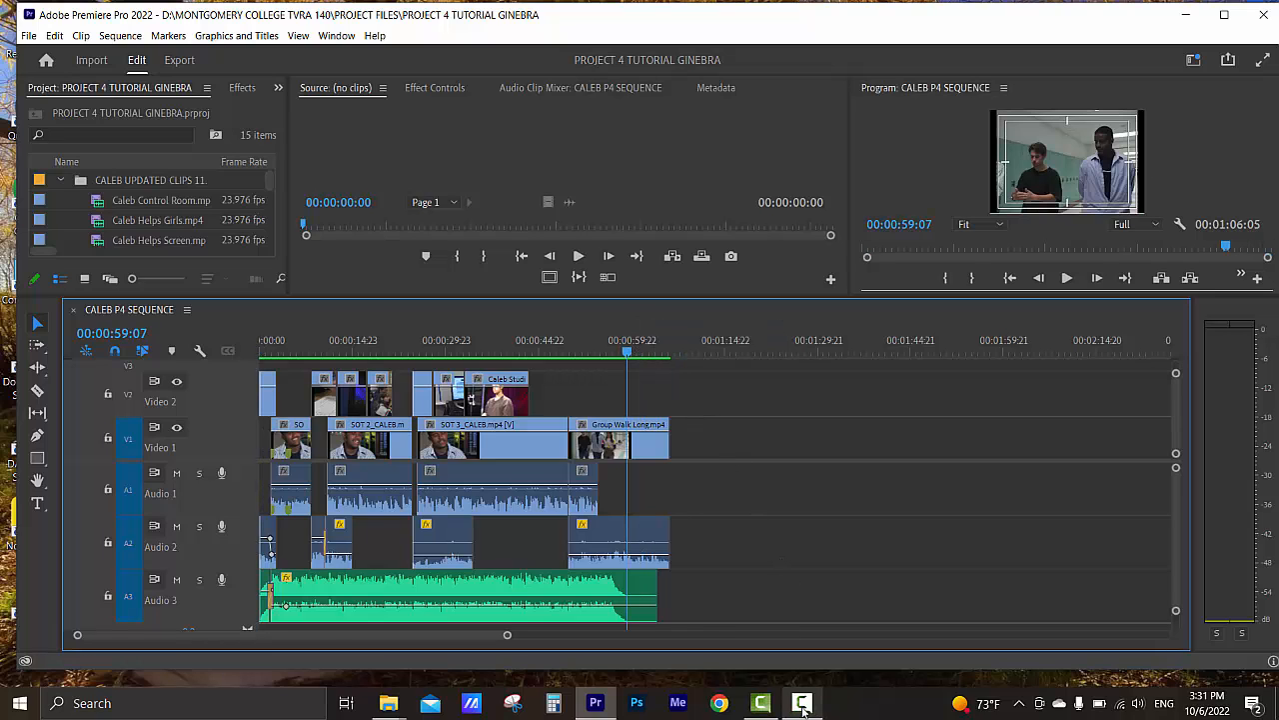
mouse_move(804, 708)
left_click(812, 651)
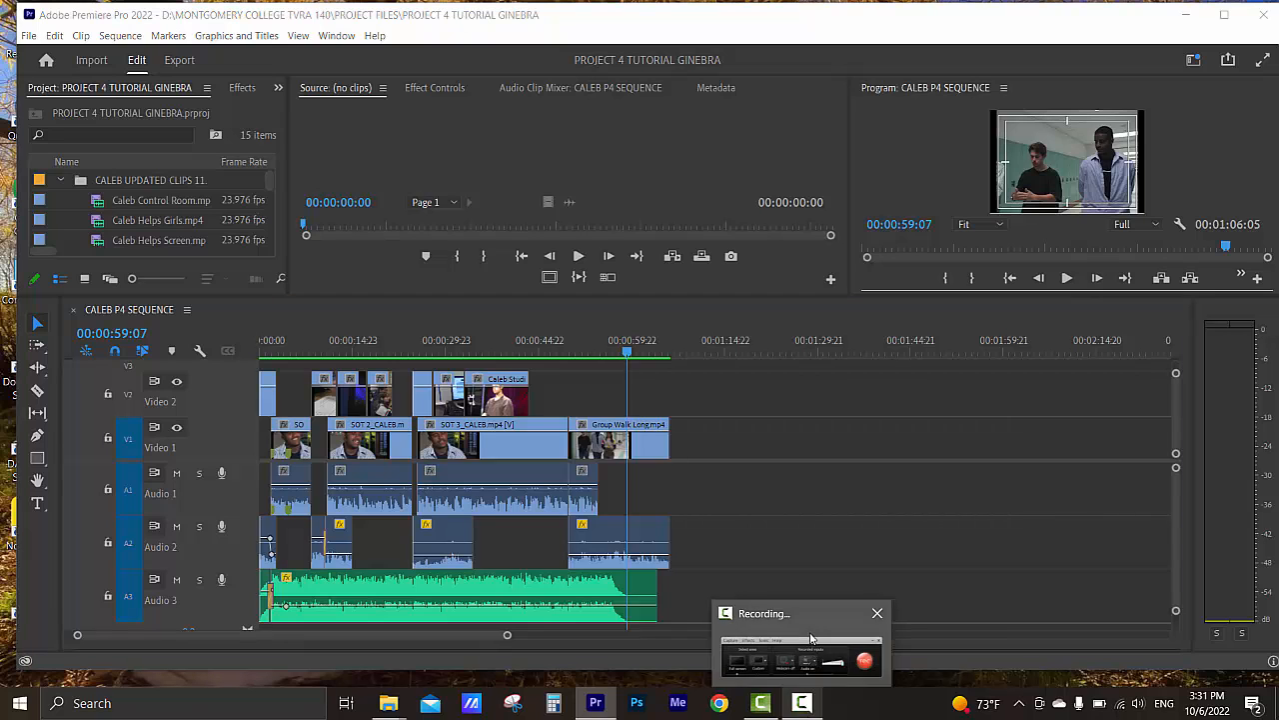